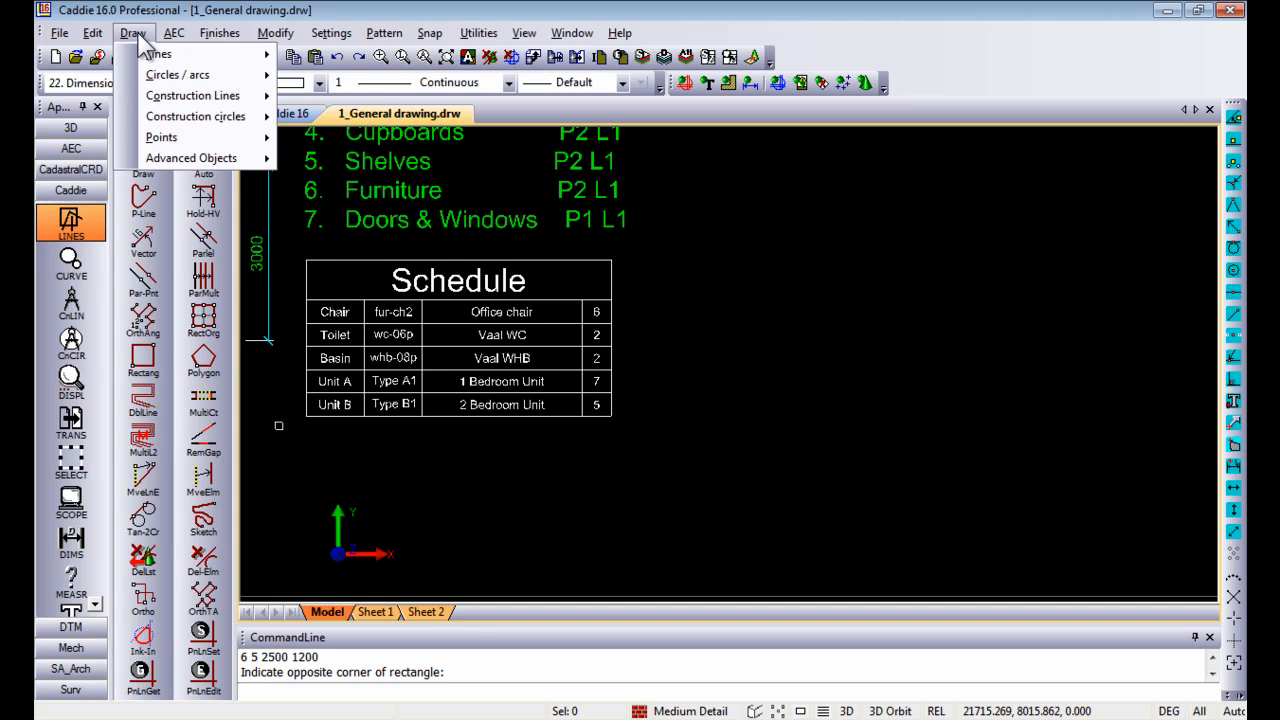
Step: Create a table with 5 columns of width 500, 5 rows of height 2 and a title row, placed right of the Schedule table
mouse_move(185, 162)
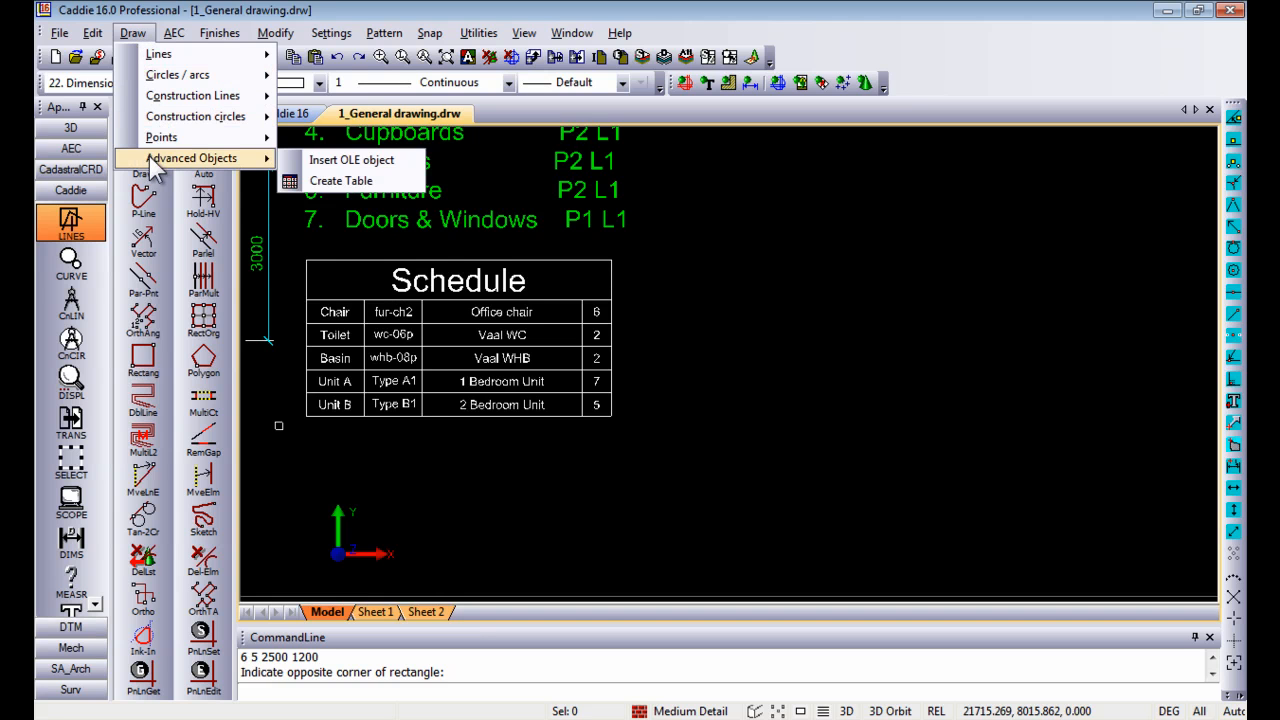
click(360, 184)
double_click(745, 276)
text(5)
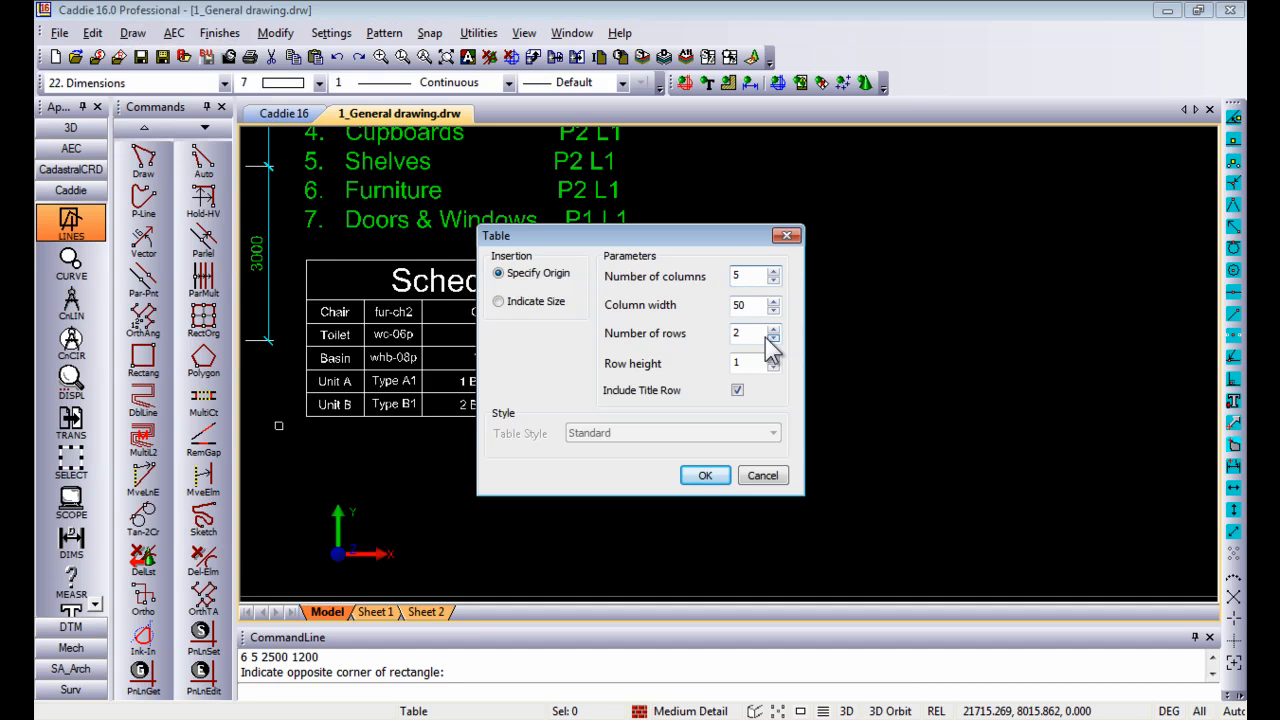
double_click(740, 333)
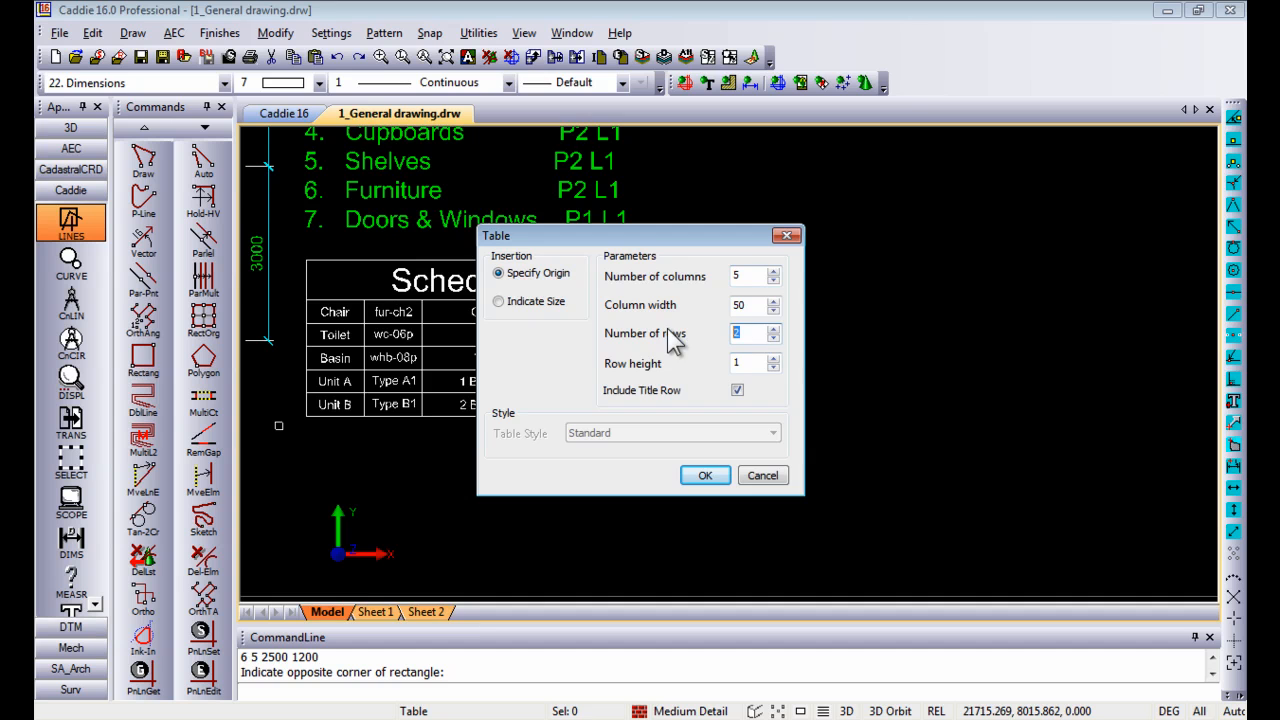
text(5)
double_click(759, 305)
text(500)
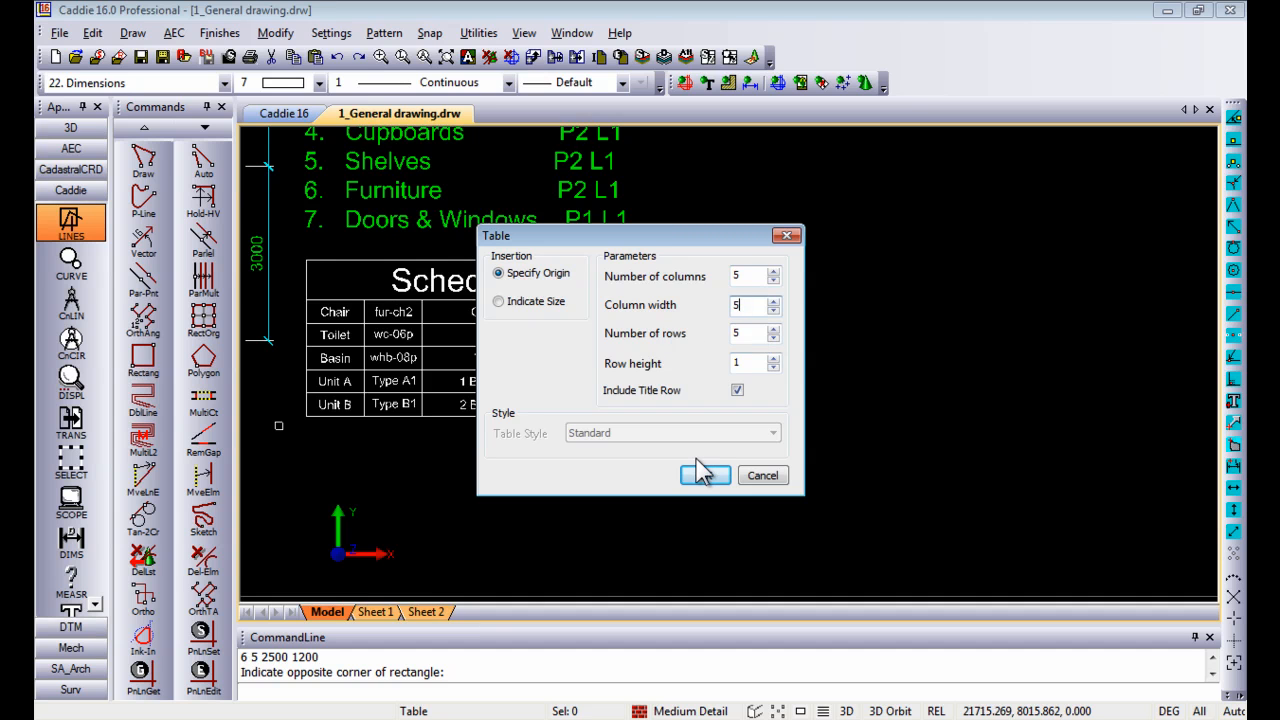
double_click(740, 363)
text(2)
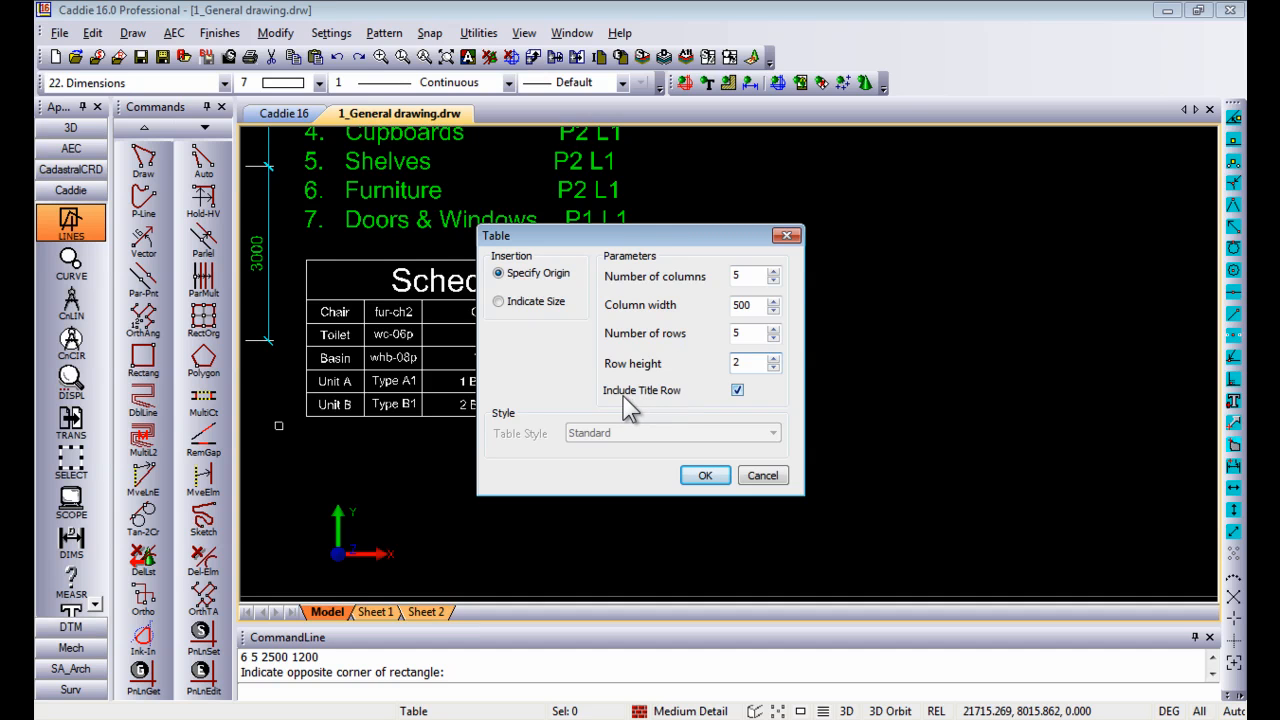
click(706, 477)
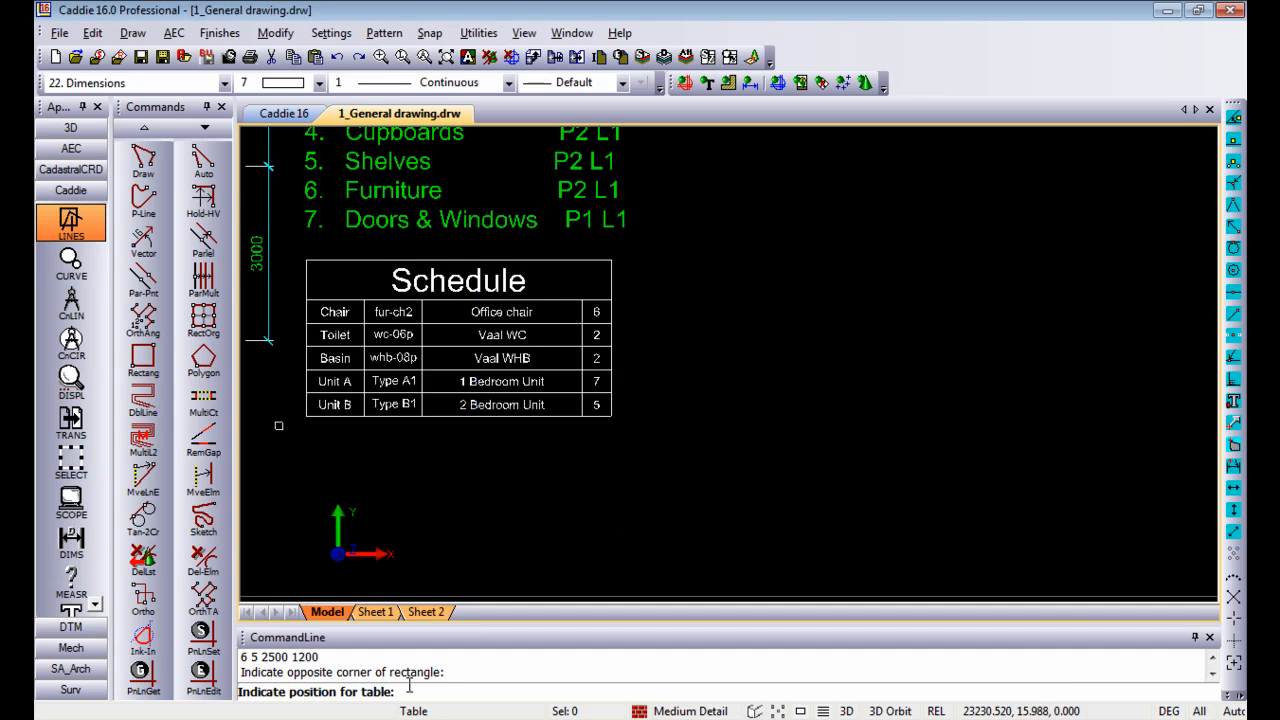
click(676, 261)
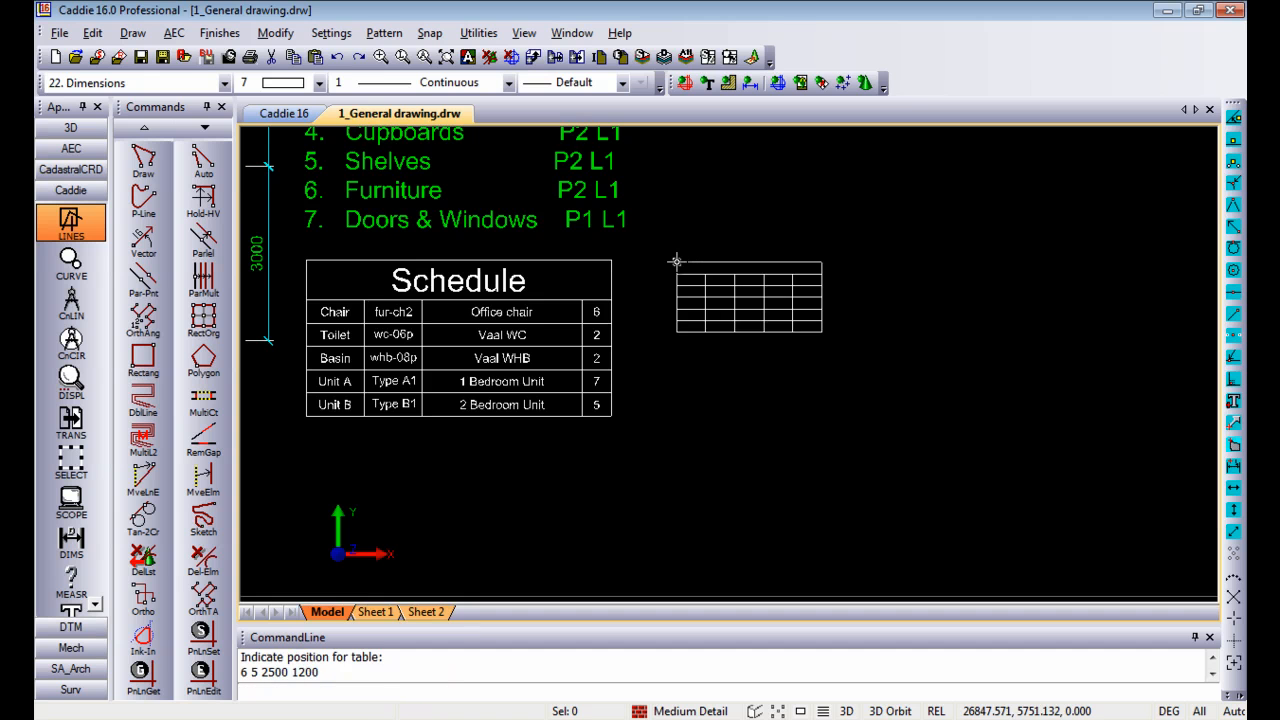
Step: Edit the Schedule table's contents so that the Chair cell reads "Chair 01"
mouse_move(676, 261)
middle_down()
mouse_move(666, 286)
mouse_move(870, 305)
middle_up()
scroll(825, 366, up, 2)
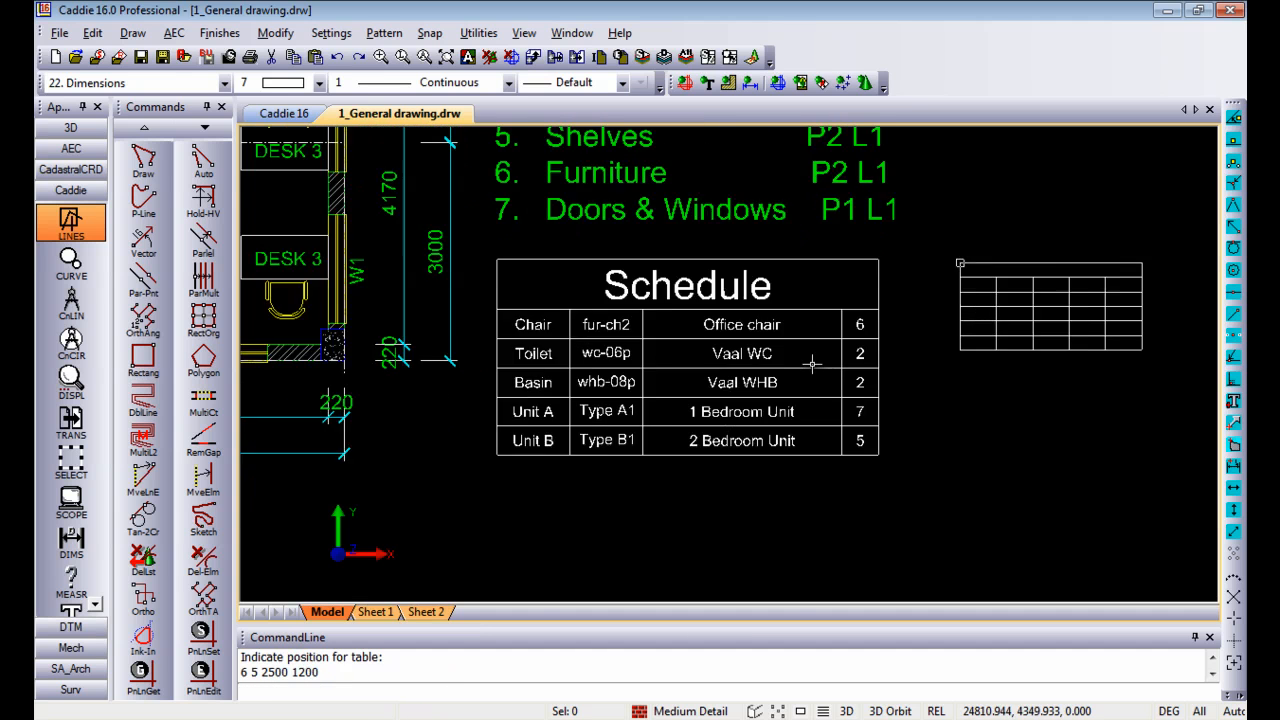
scroll(786, 362, down, 1)
middle_drag(713, 356, 721, 368)
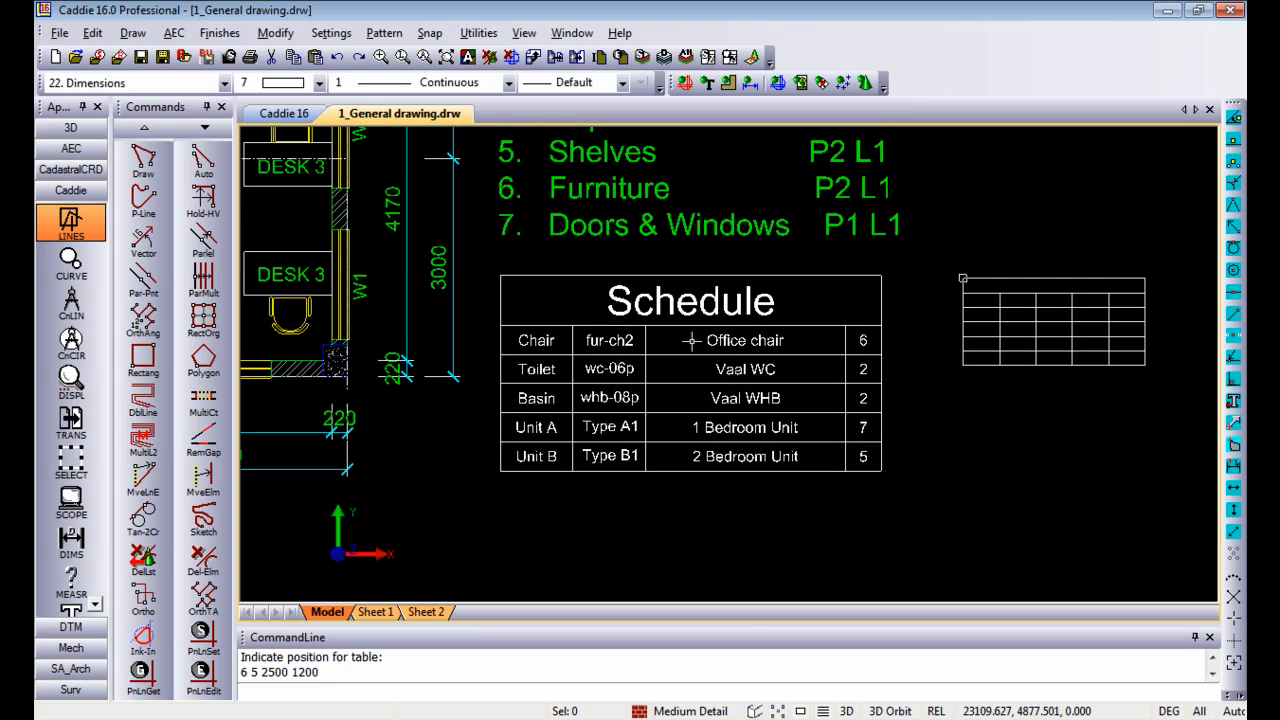
click(654, 306)
right_click(588, 168)
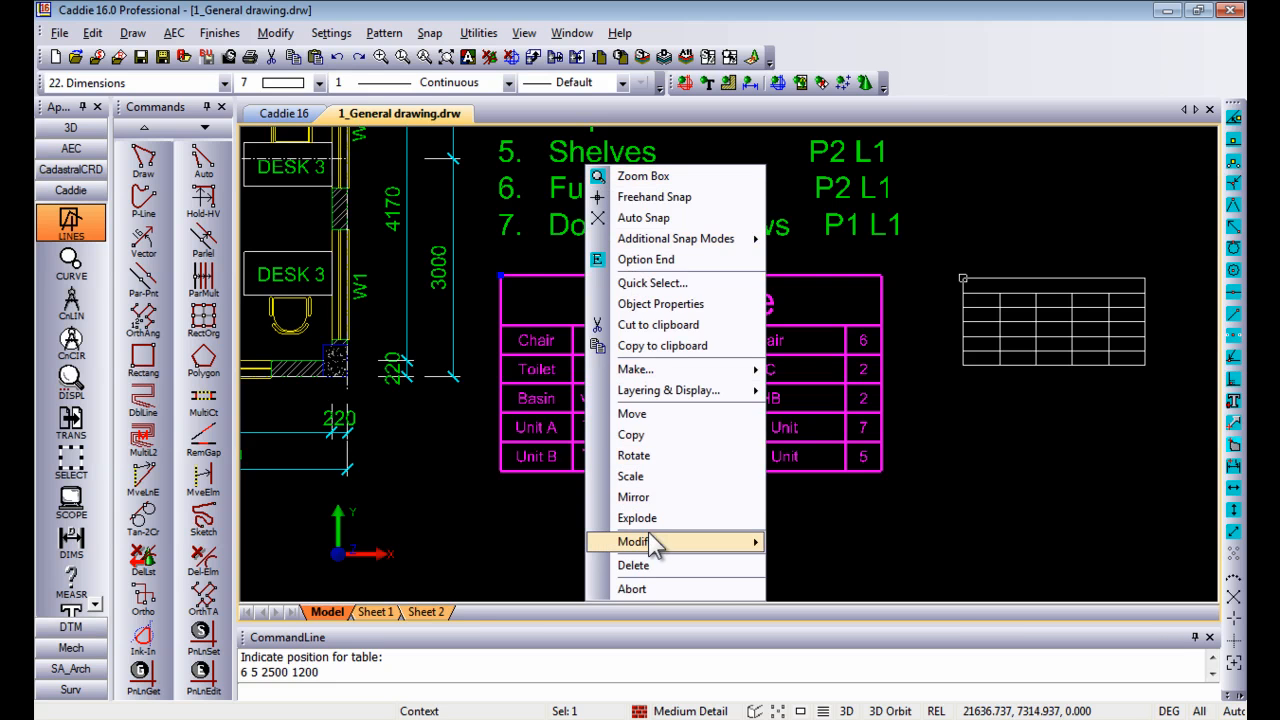
mouse_move(652, 545)
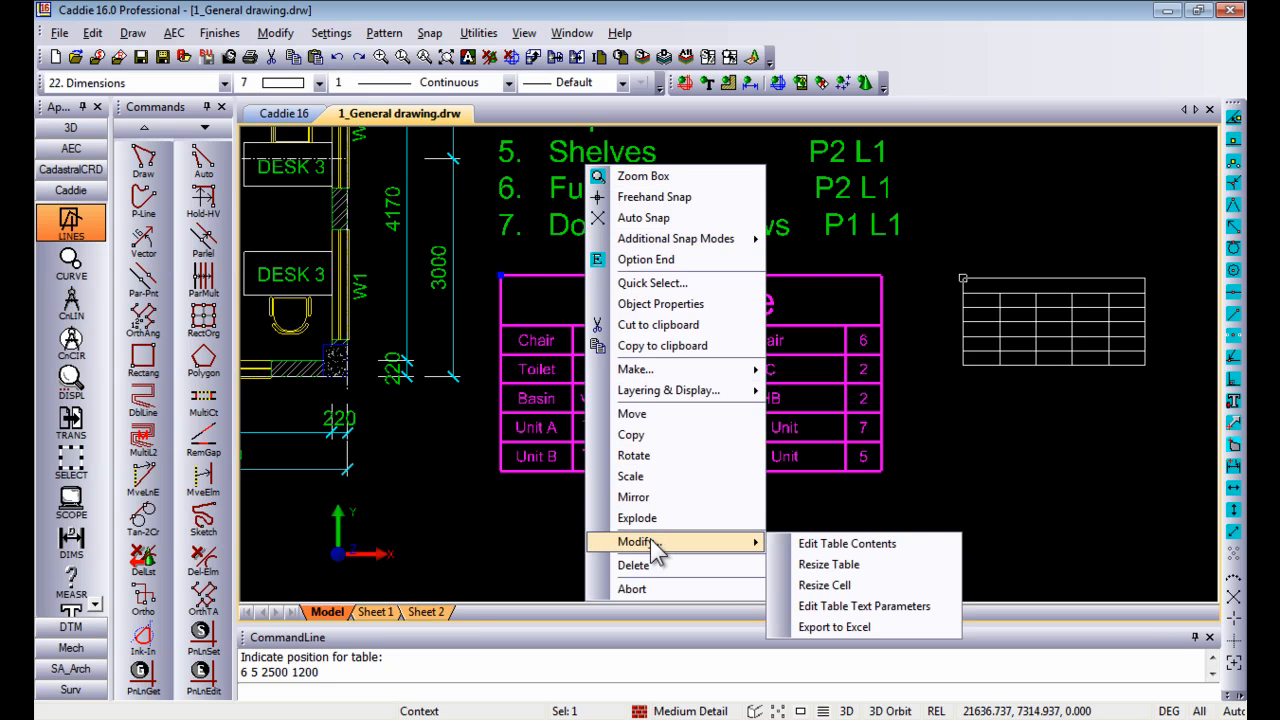
click(836, 552)
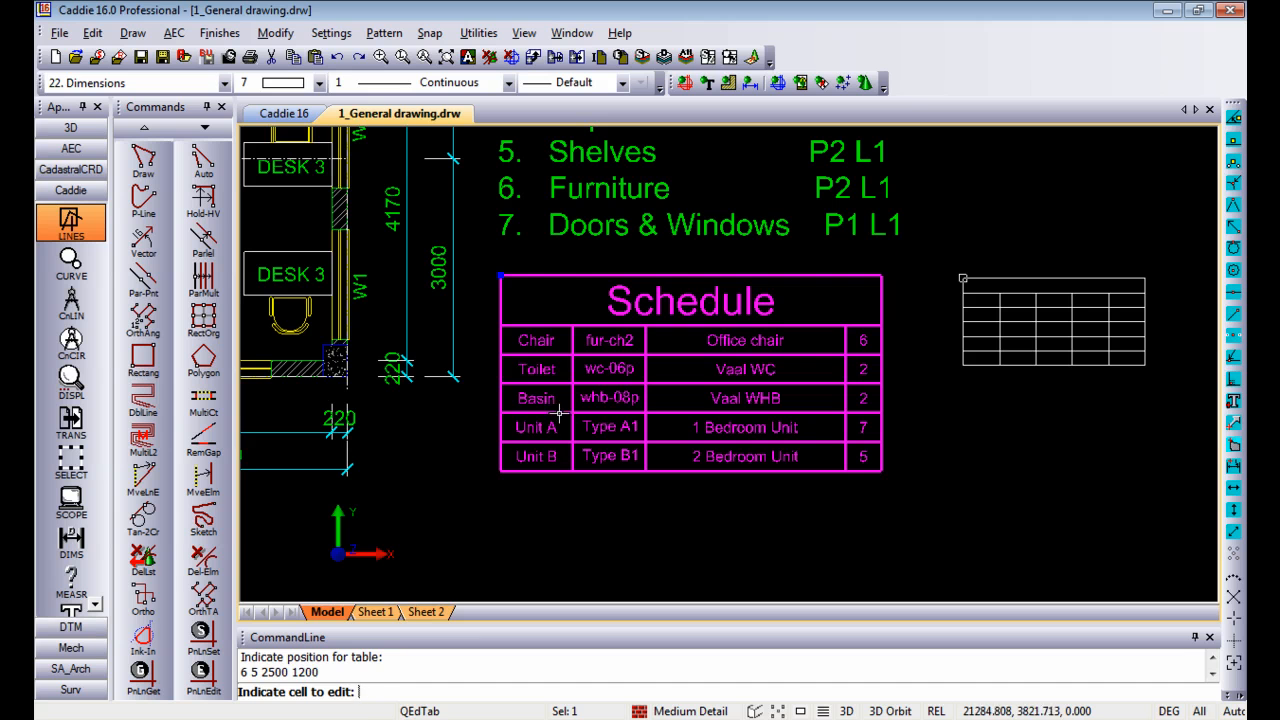
click(549, 340)
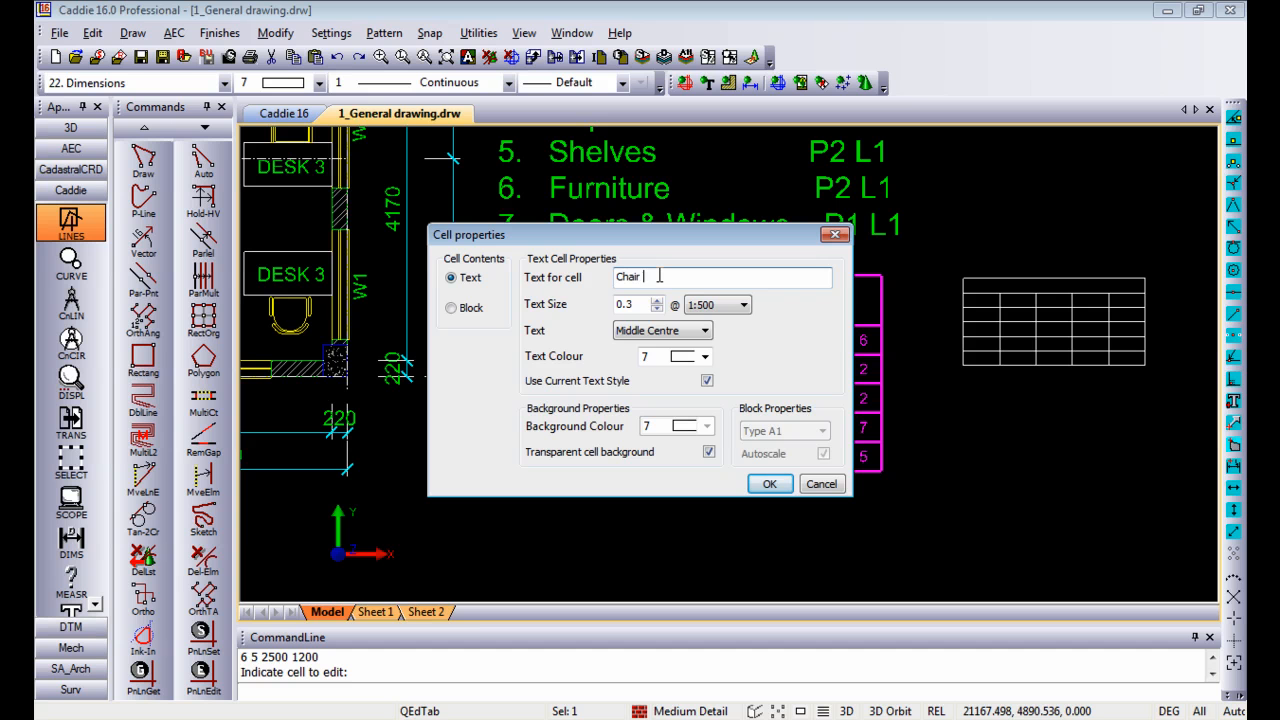
text(01)
click(769, 483)
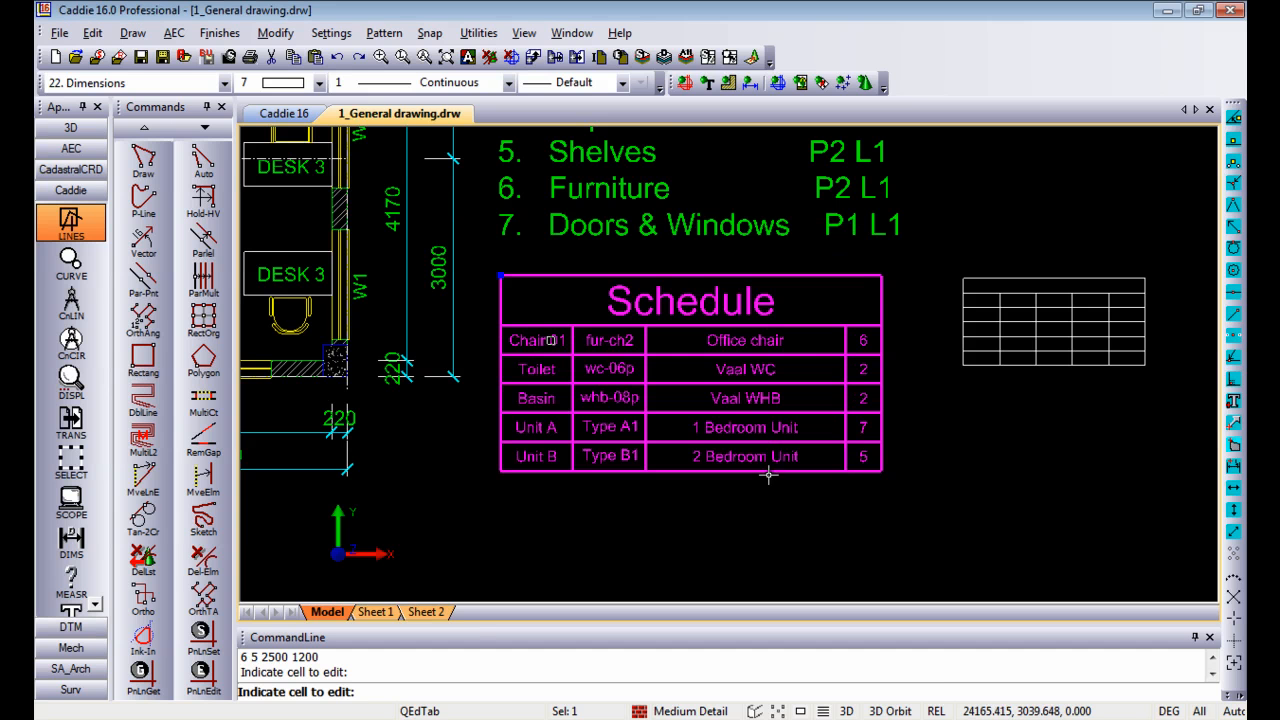
Step: Export the Schedule table to Excel as "Caddie" on the Desktop, and open the exported file
middle_drag(571, 320, 535, 331)
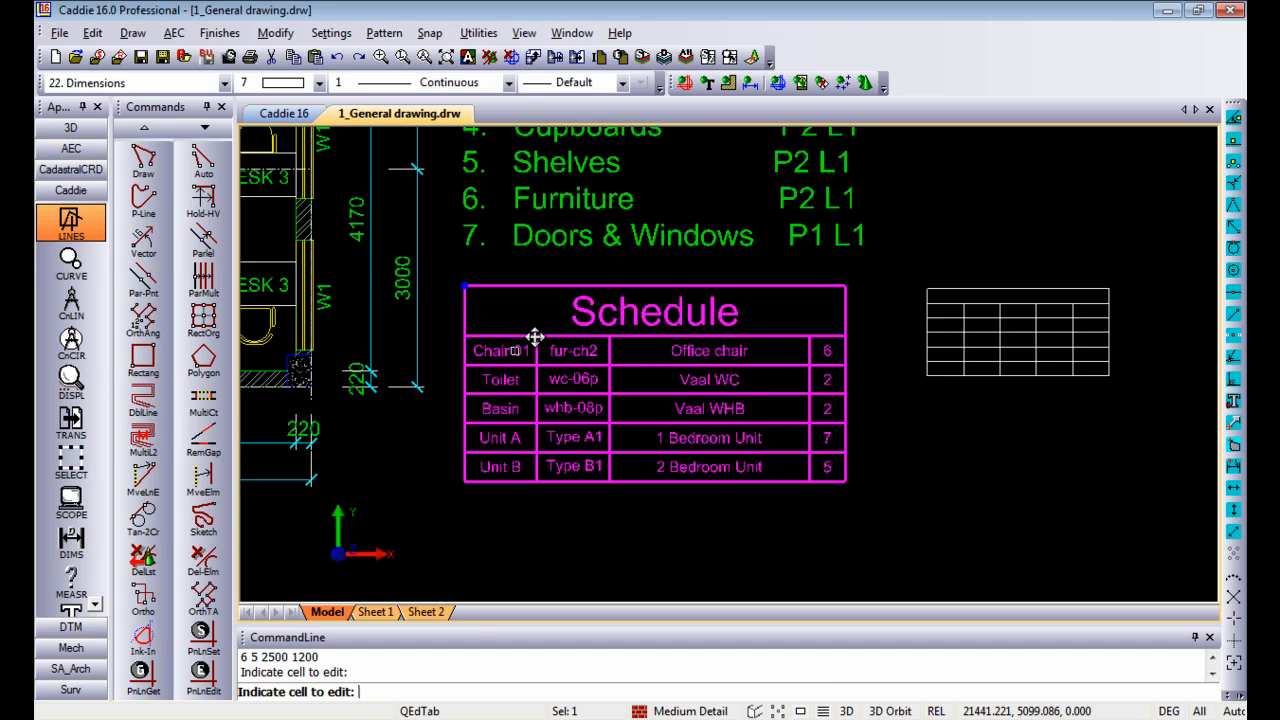
right_click(542, 183)
mouse_move(622, 559)
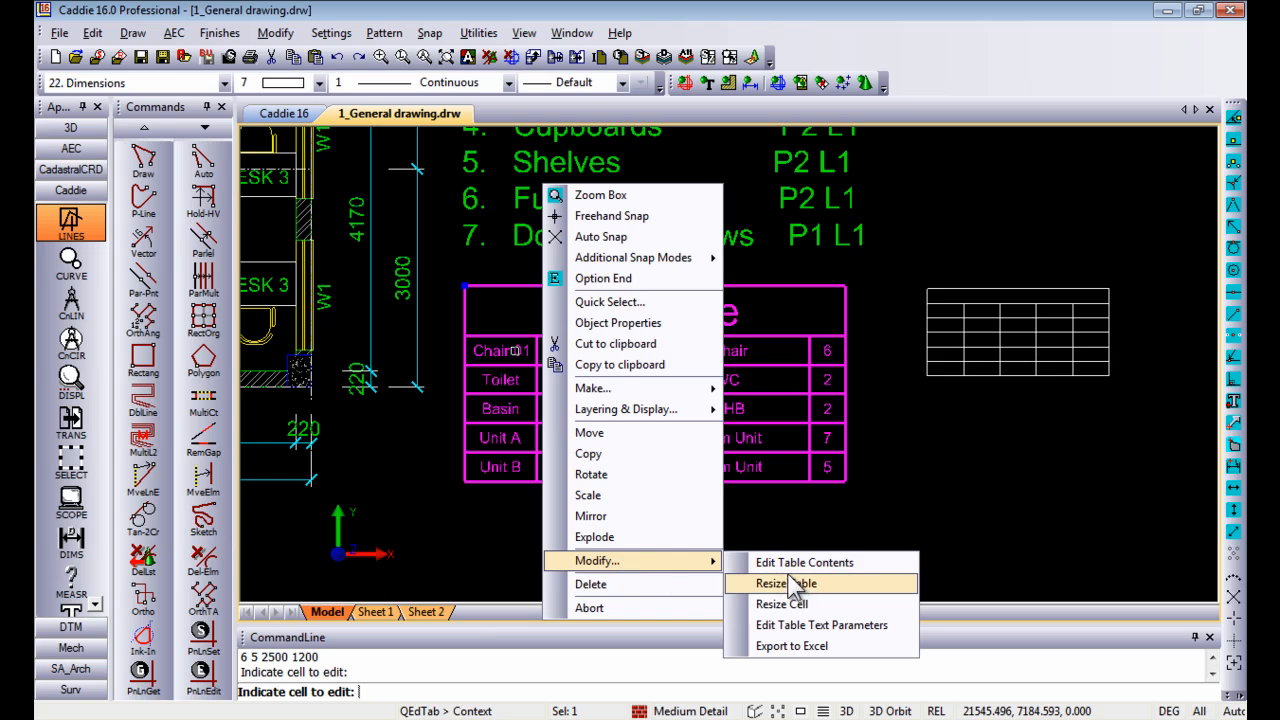
click(832, 646)
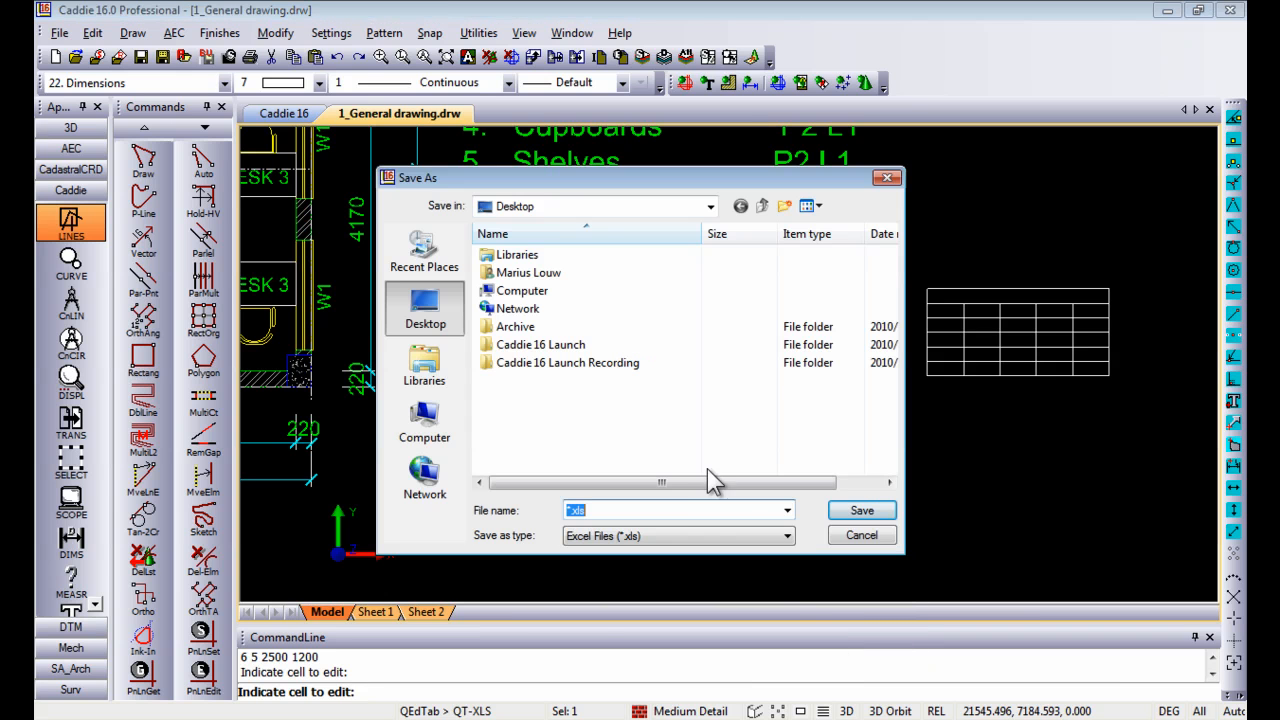
text(Caddie)
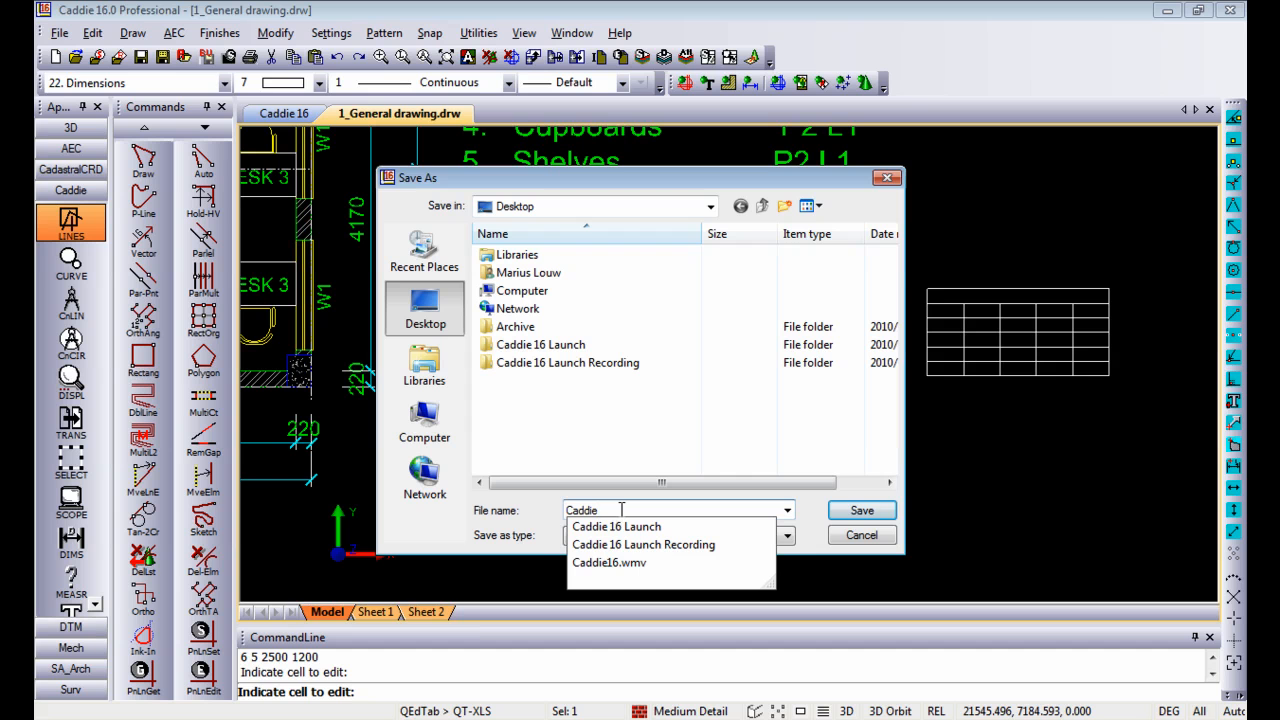
click(808, 504)
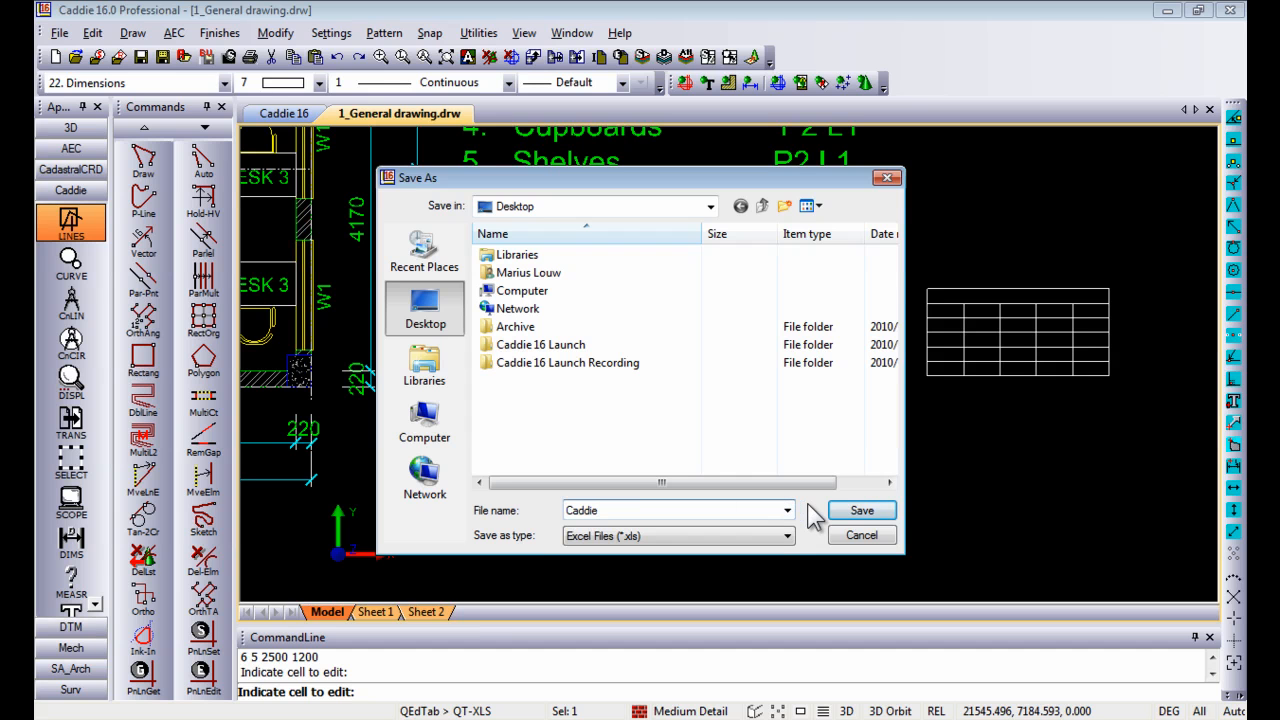
click(862, 511)
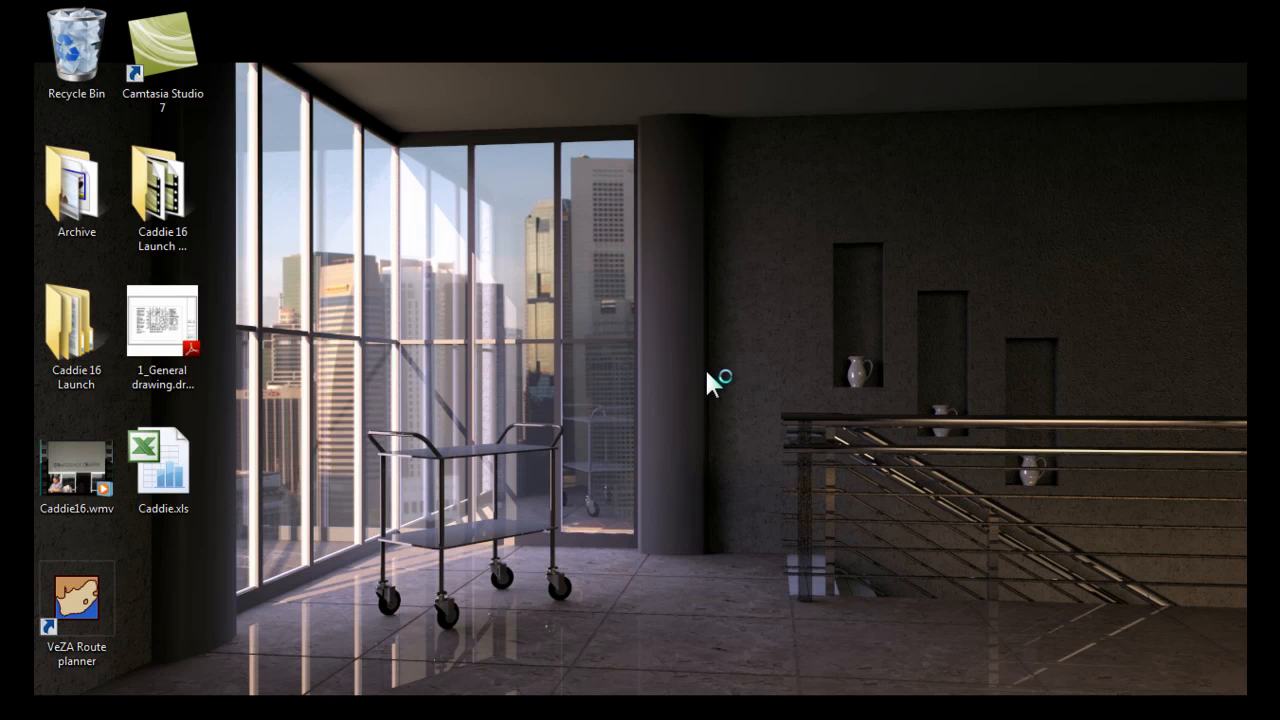
double_click(171, 457)
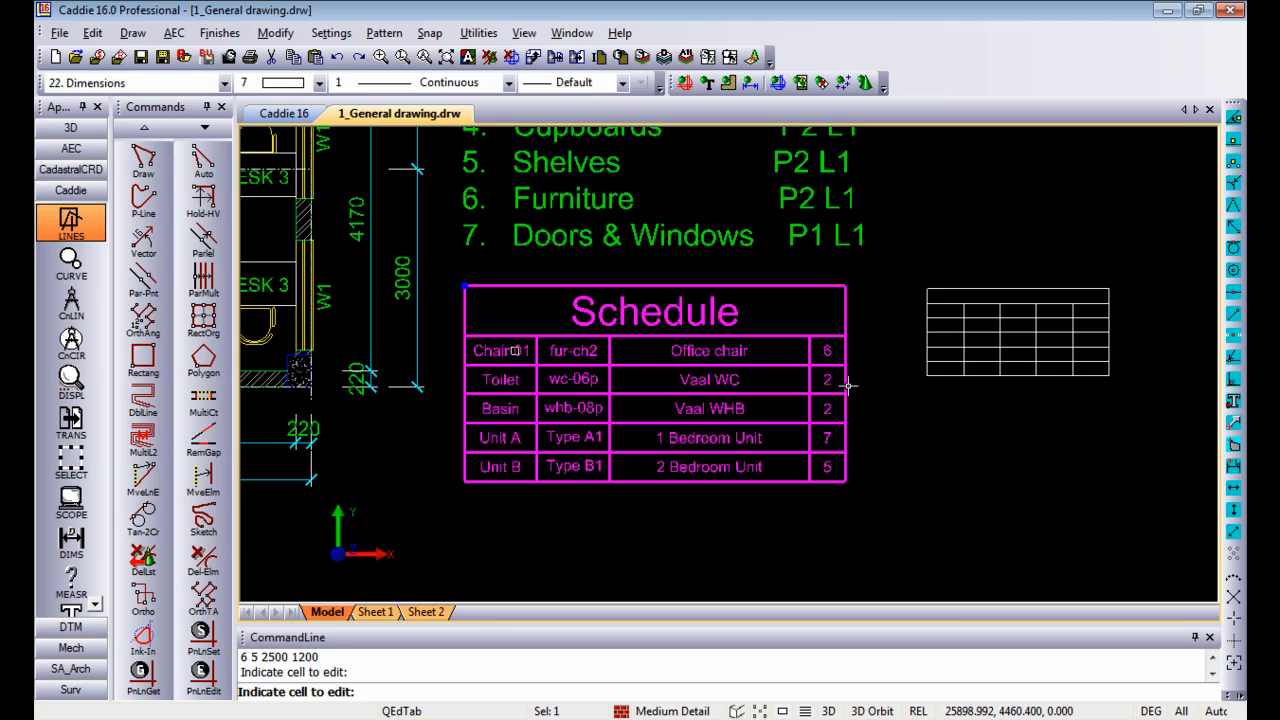
Step: Start inserting an OLE object from file, positioned in the empty area right of the blank table
middle_drag(848, 384, 309, 466)
mouse_move(643, 372)
middle_down()
mouse_move(566, 289)
mouse_move(522, 296)
middle_up()
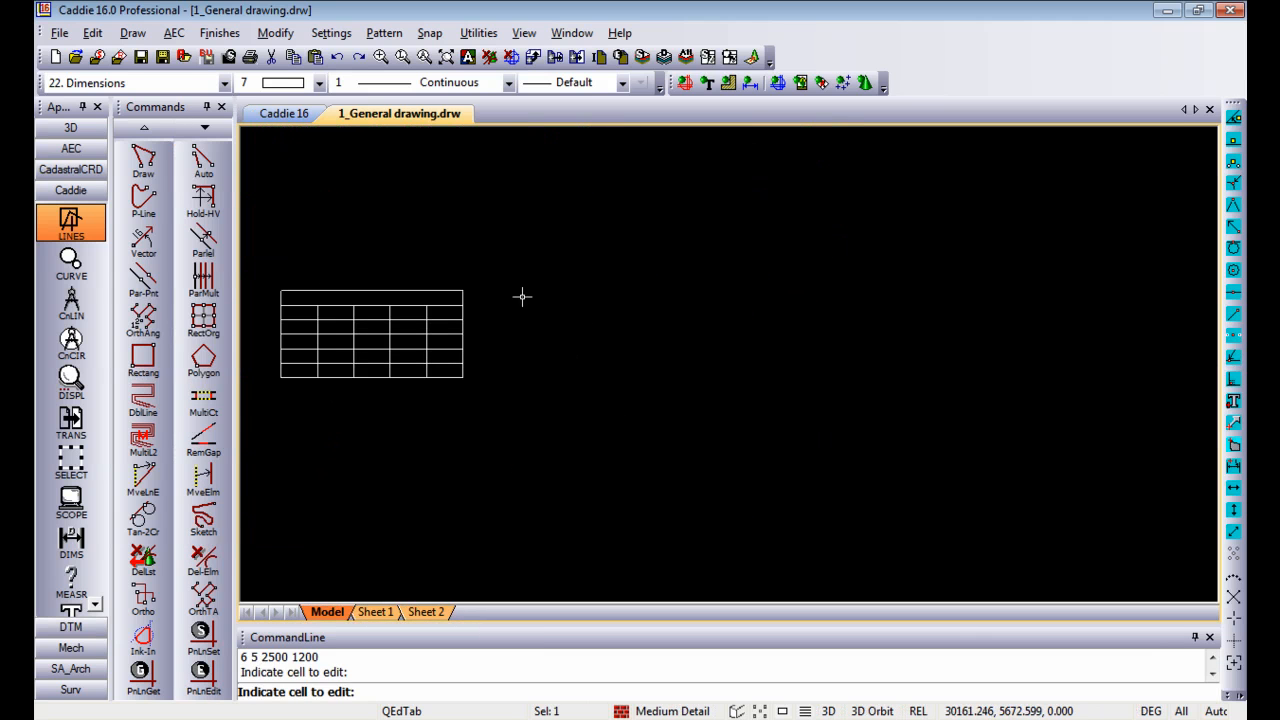
click(173, 33)
mouse_move(135, 35)
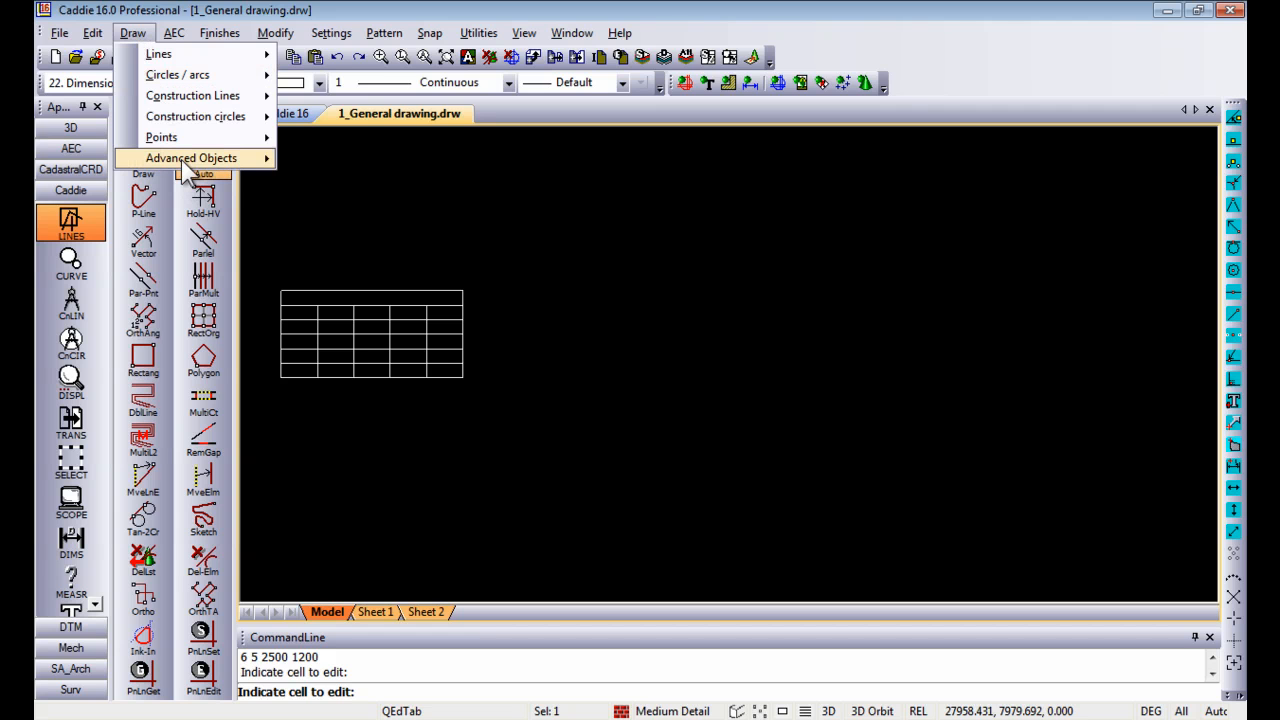
mouse_move(183, 163)
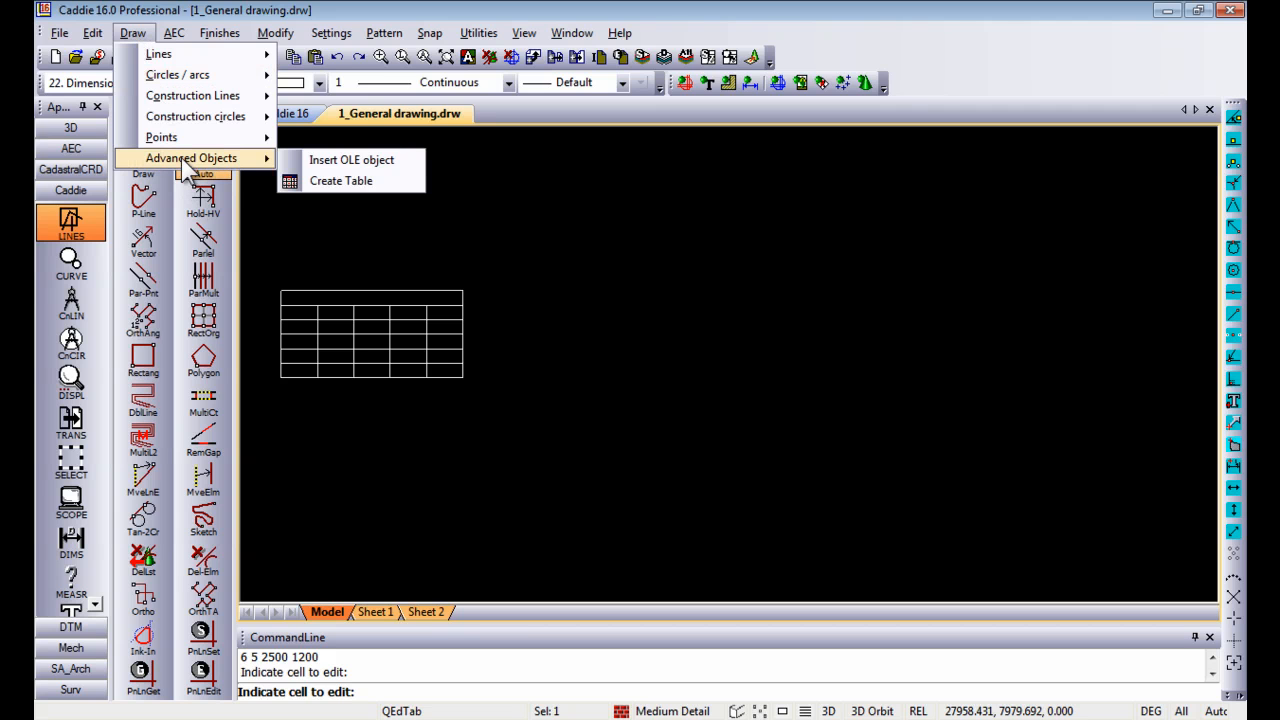
click(351, 159)
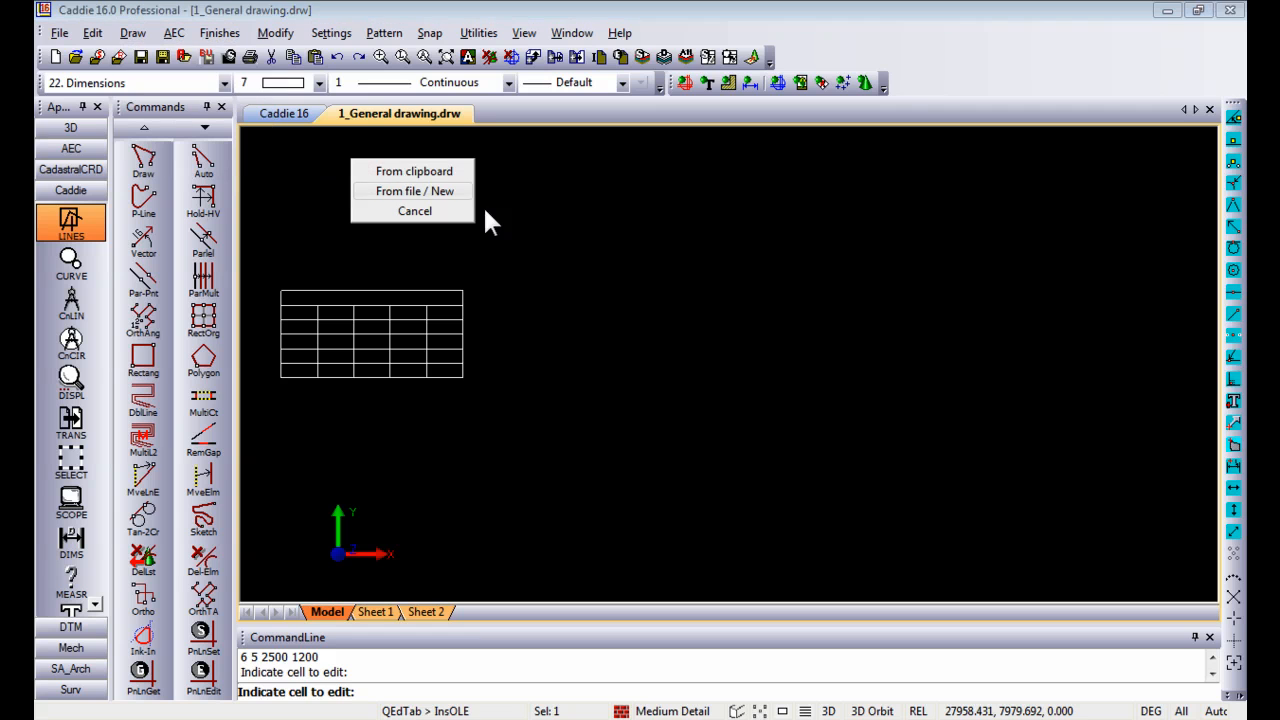
click(420, 191)
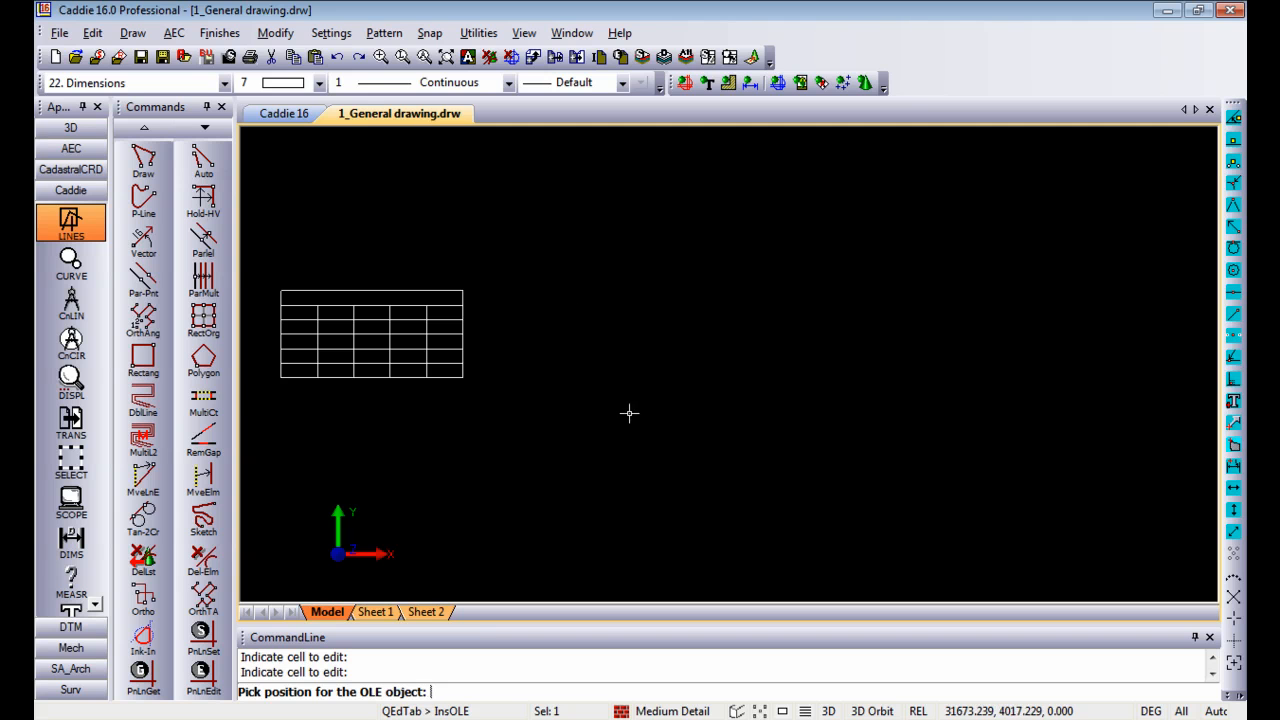
scroll(564, 367, up, 3)
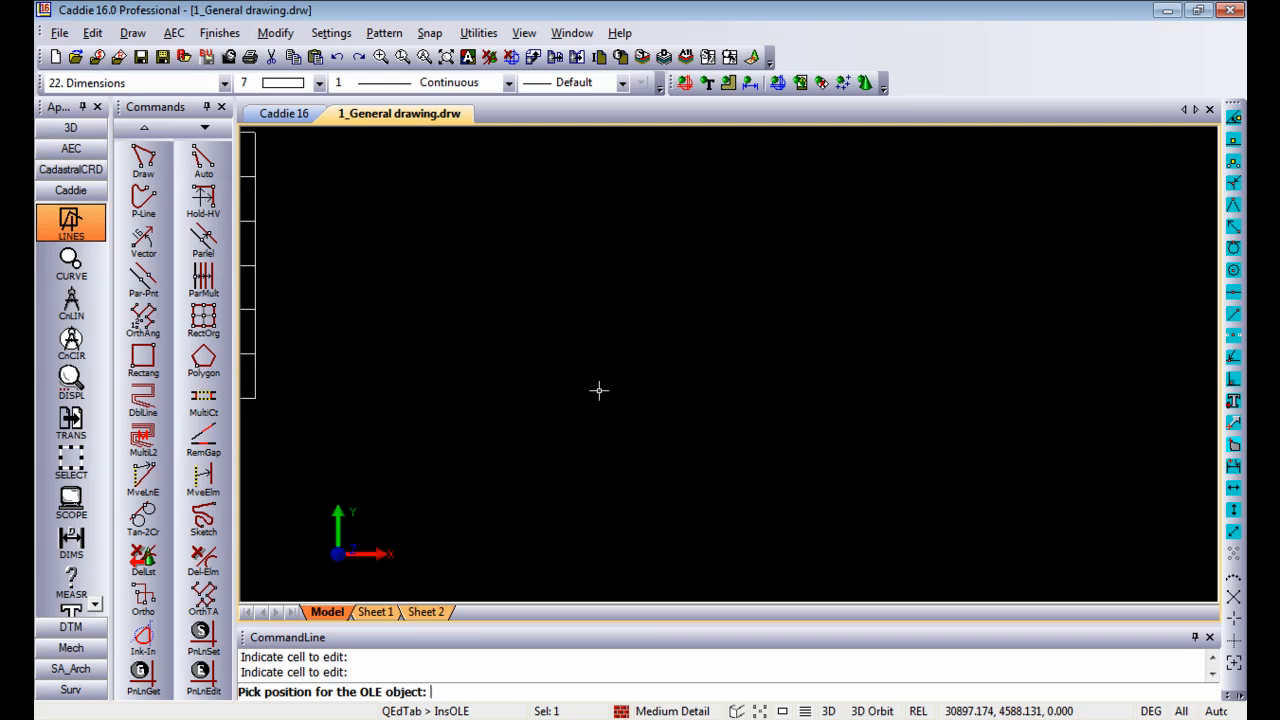
click(599, 390)
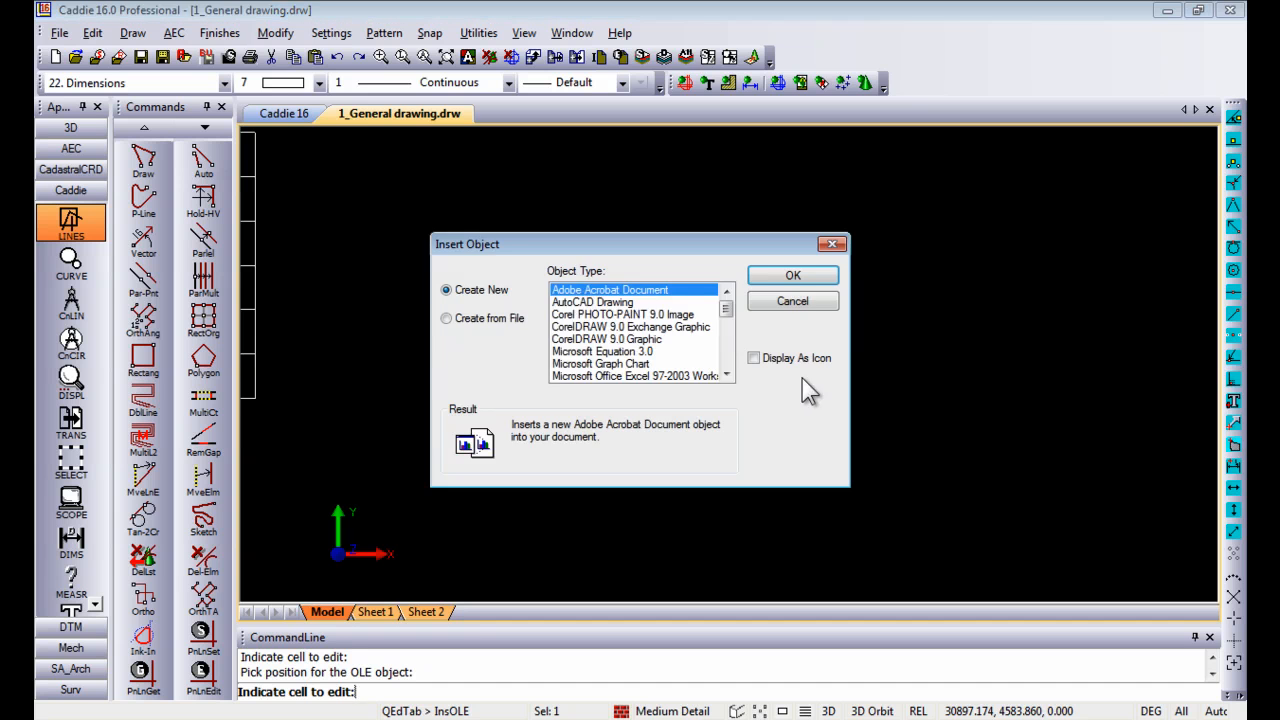
Step: Create the OLE object from Caddie.xls on the Desktop, linked to the source file
click(489, 318)
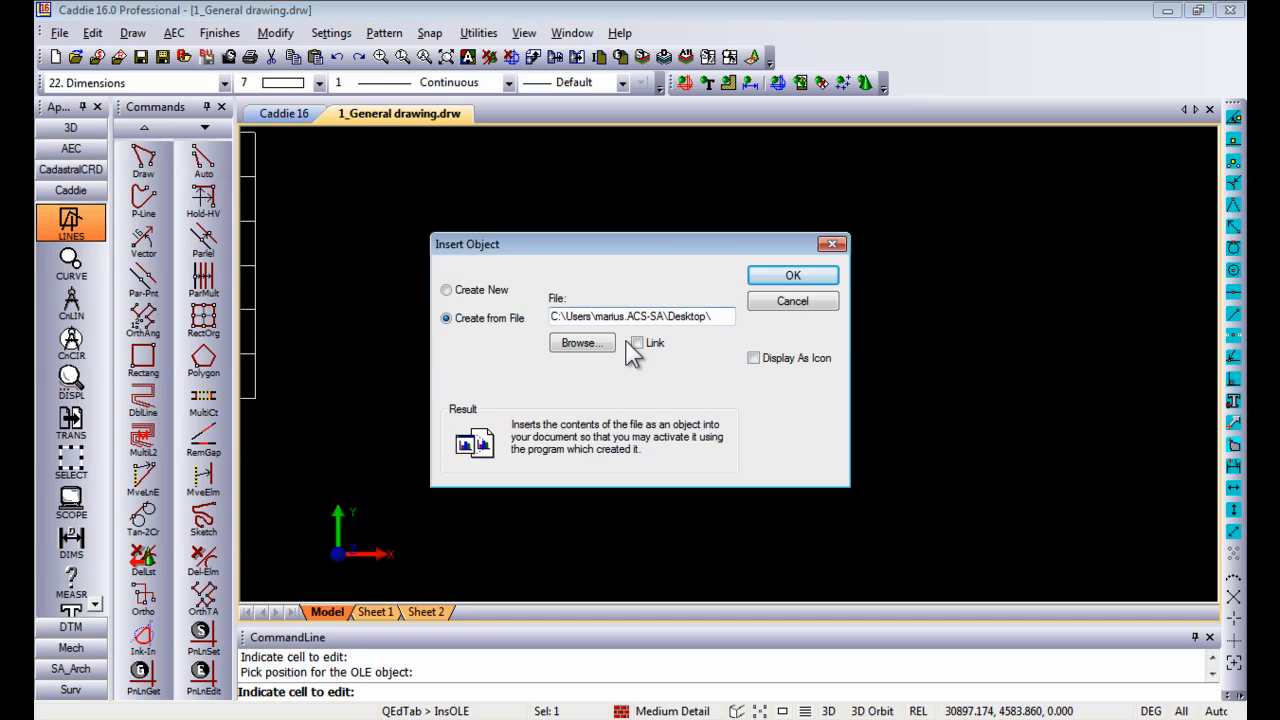
click(580, 343)
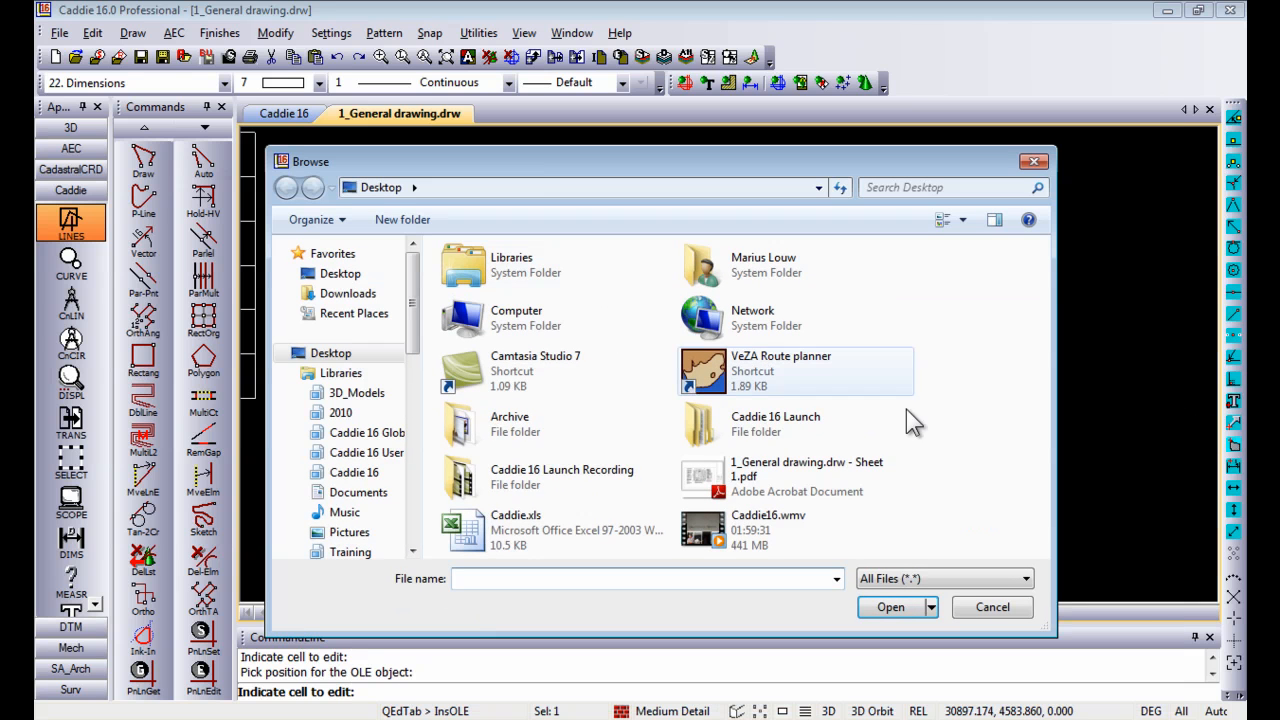
click(600, 535)
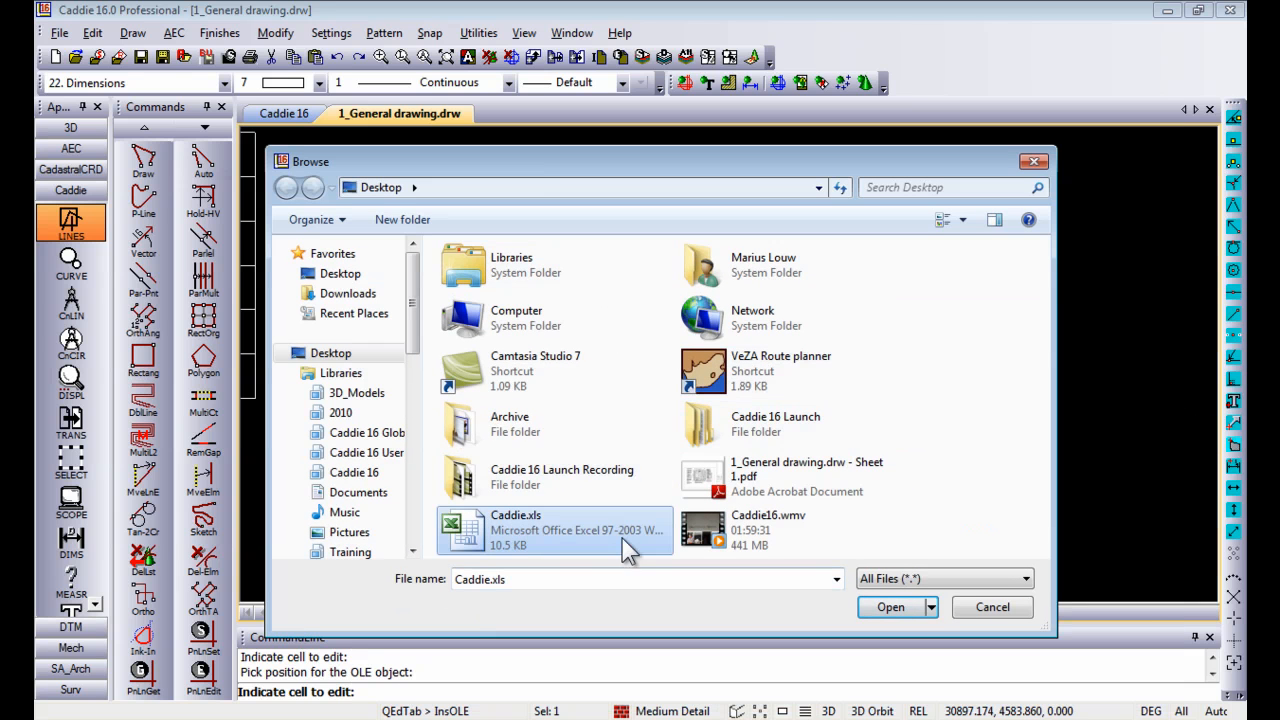
click(885, 607)
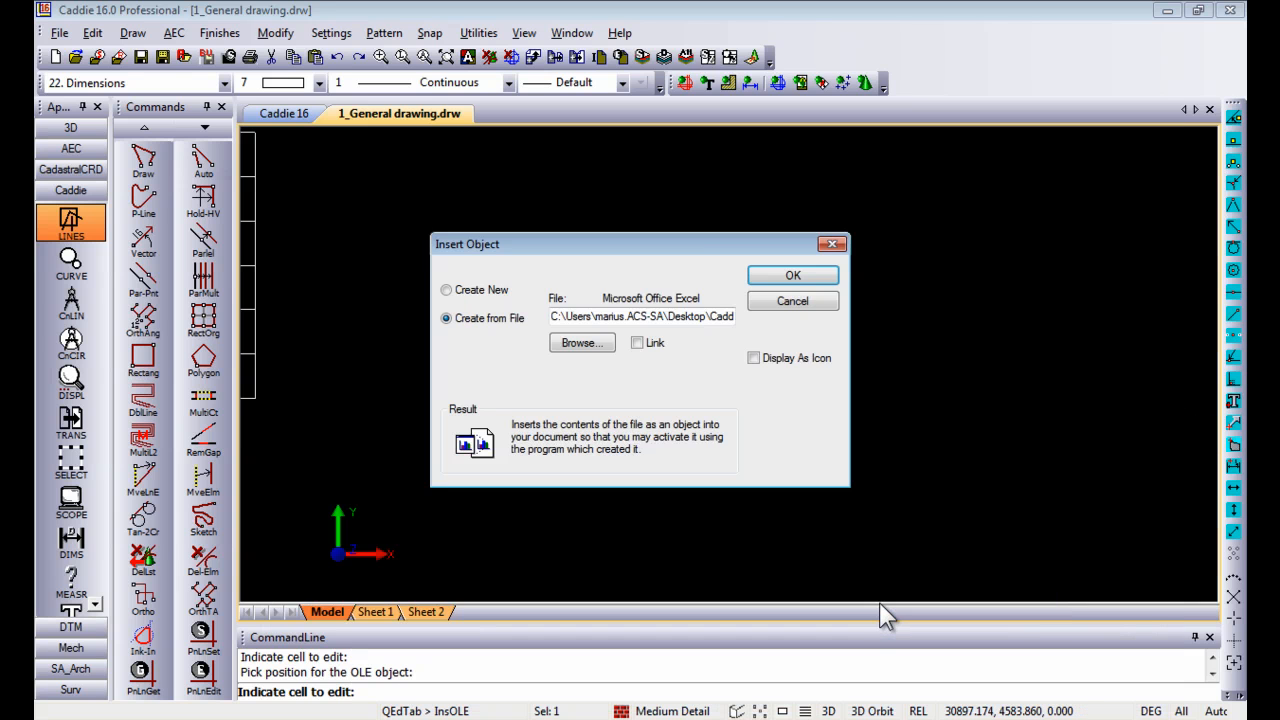
click(637, 343)
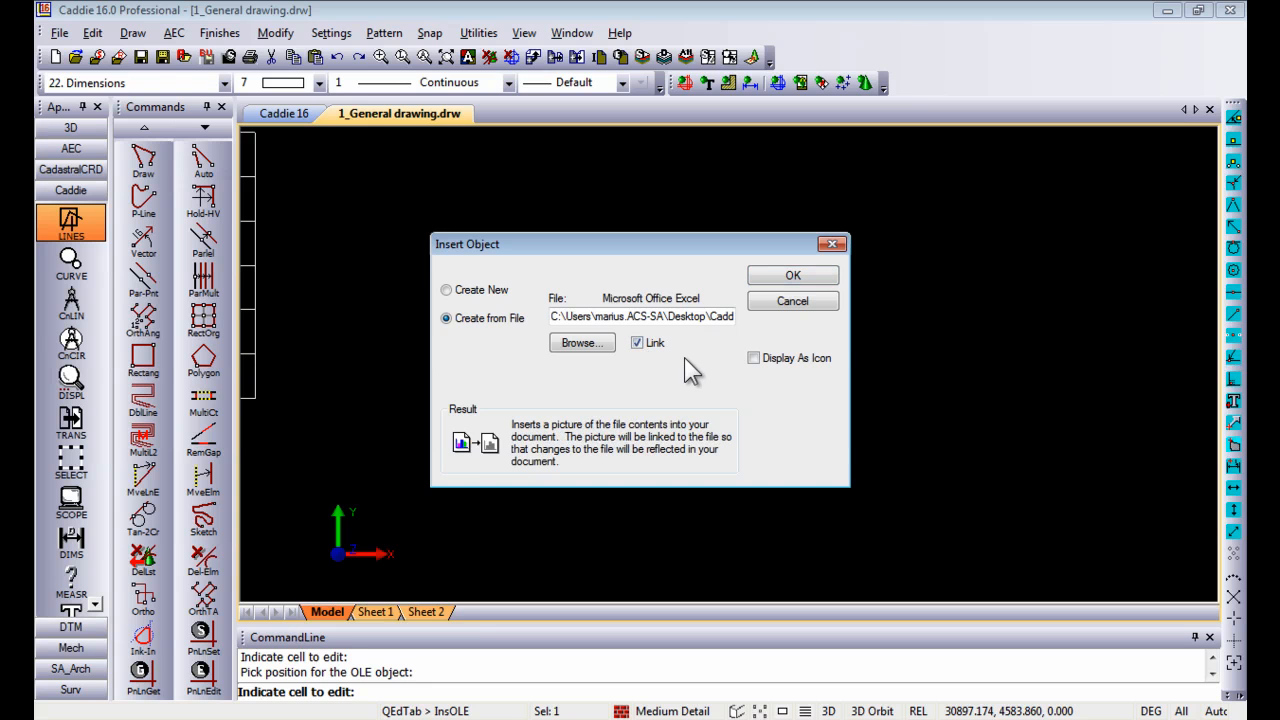
click(790, 277)
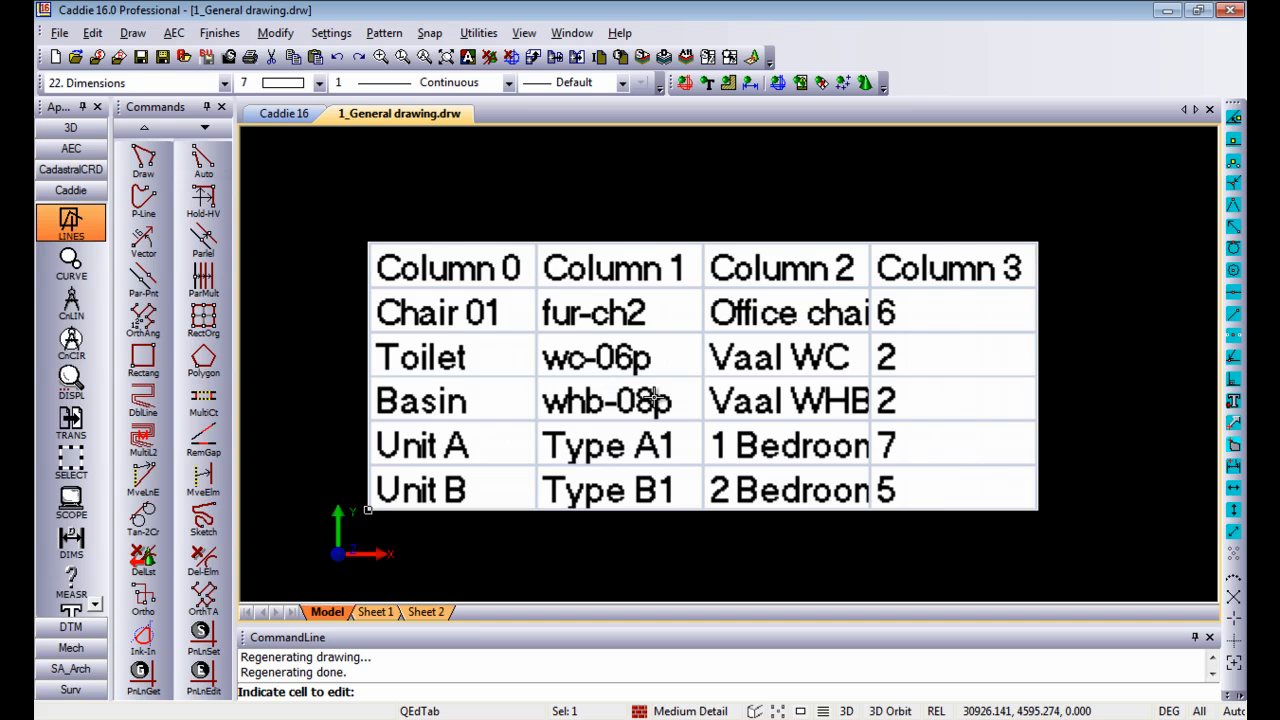
scroll(652, 397, up, 1)
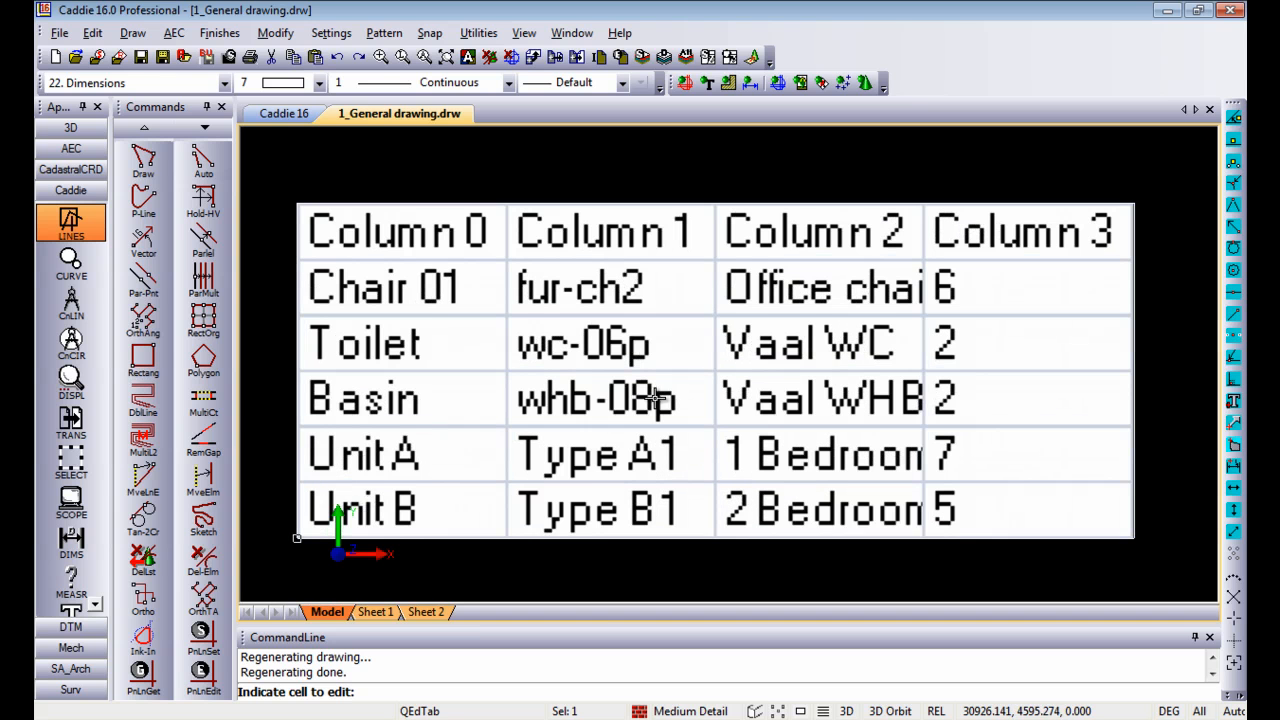
Step: Open the inserted OLE spreadsheet object in the drawing for editing in Excel
scroll(652, 397, down, 2)
scroll(655, 398, down, 1)
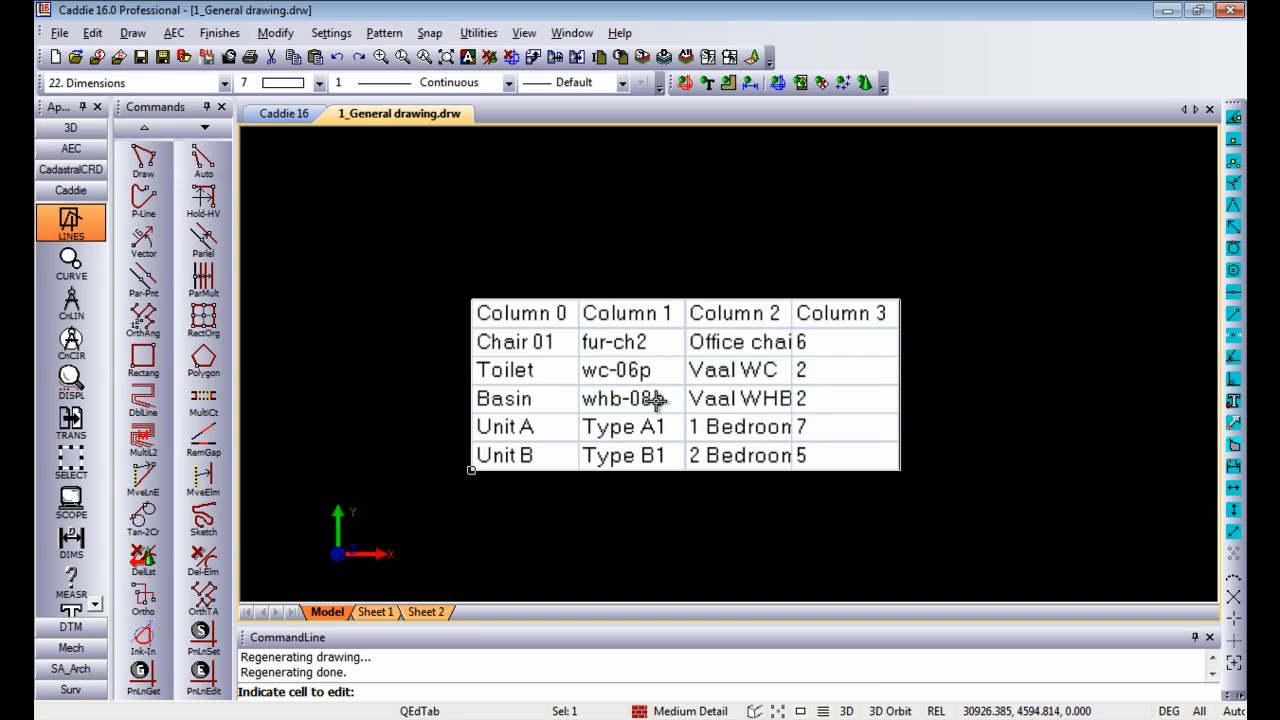
scroll(655, 398, up, 2)
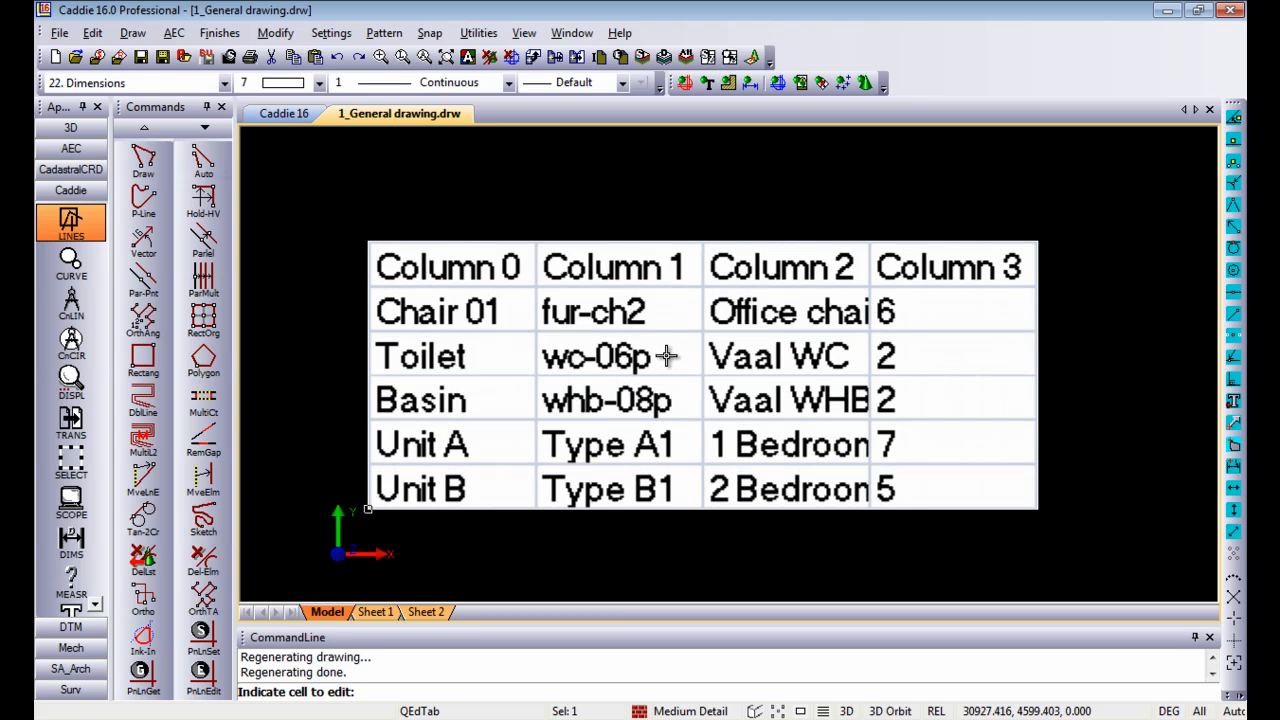
click(276, 34)
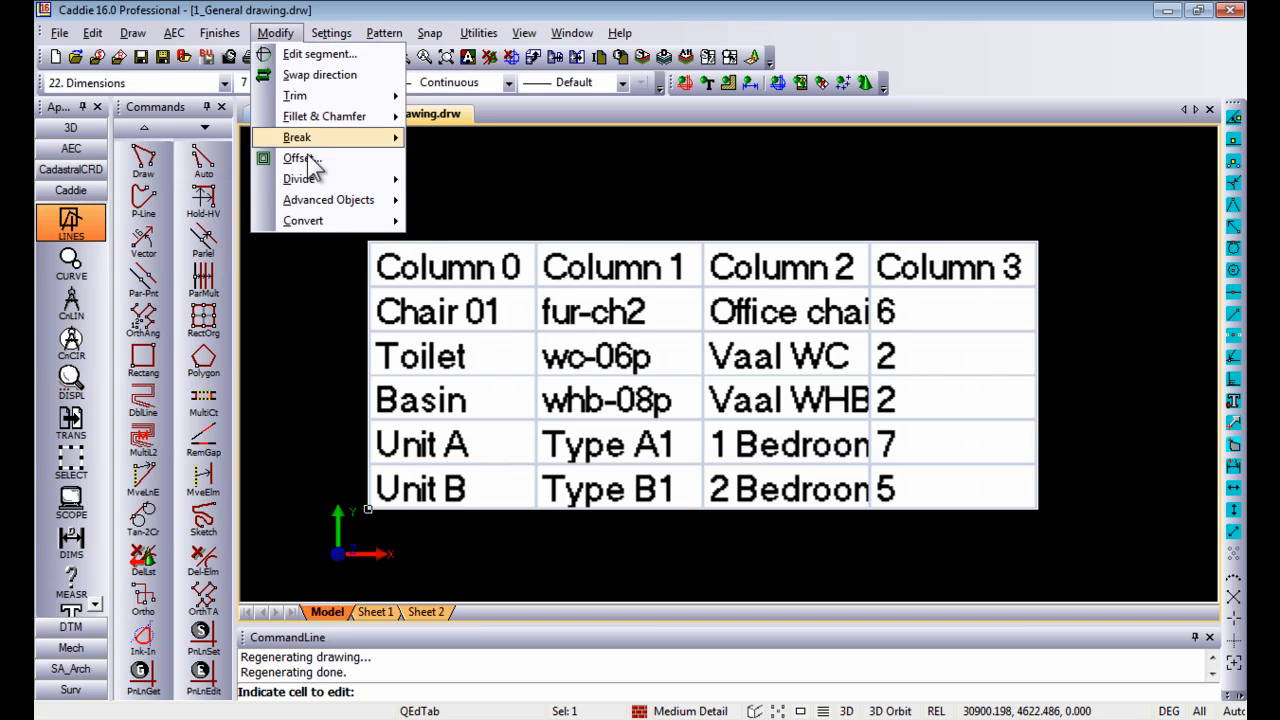
mouse_move(326, 202)
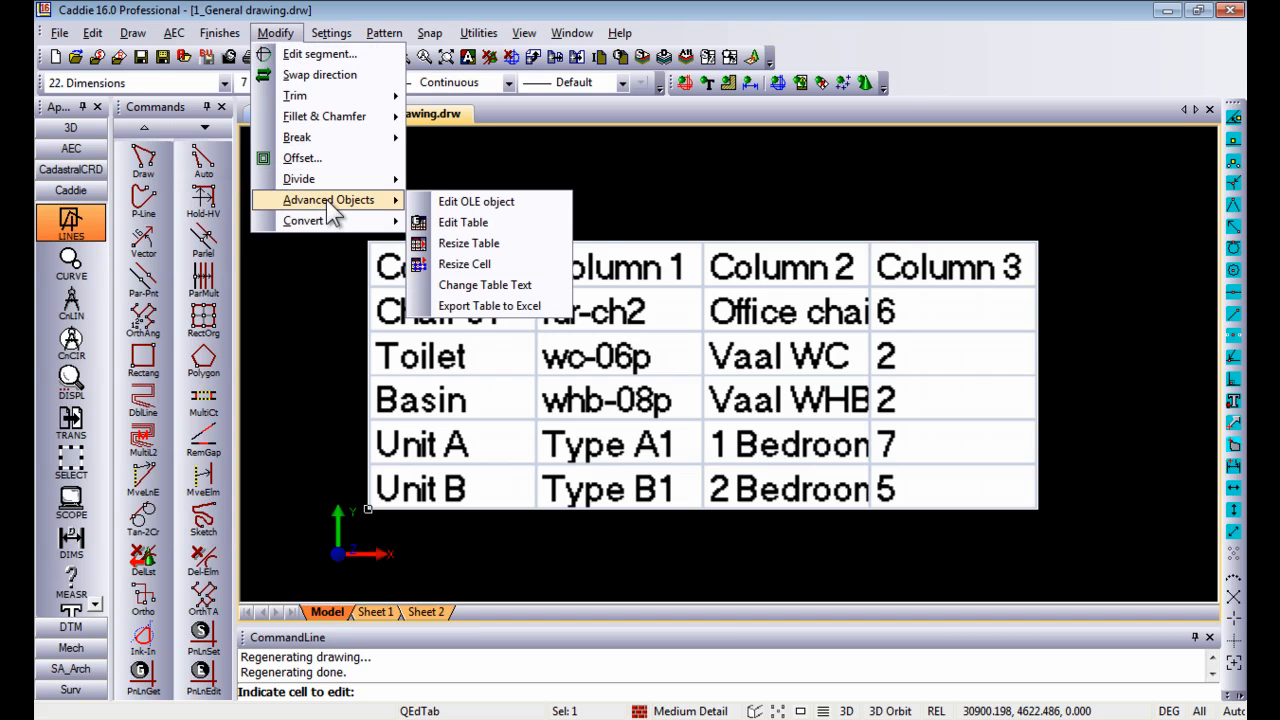
click(487, 203)
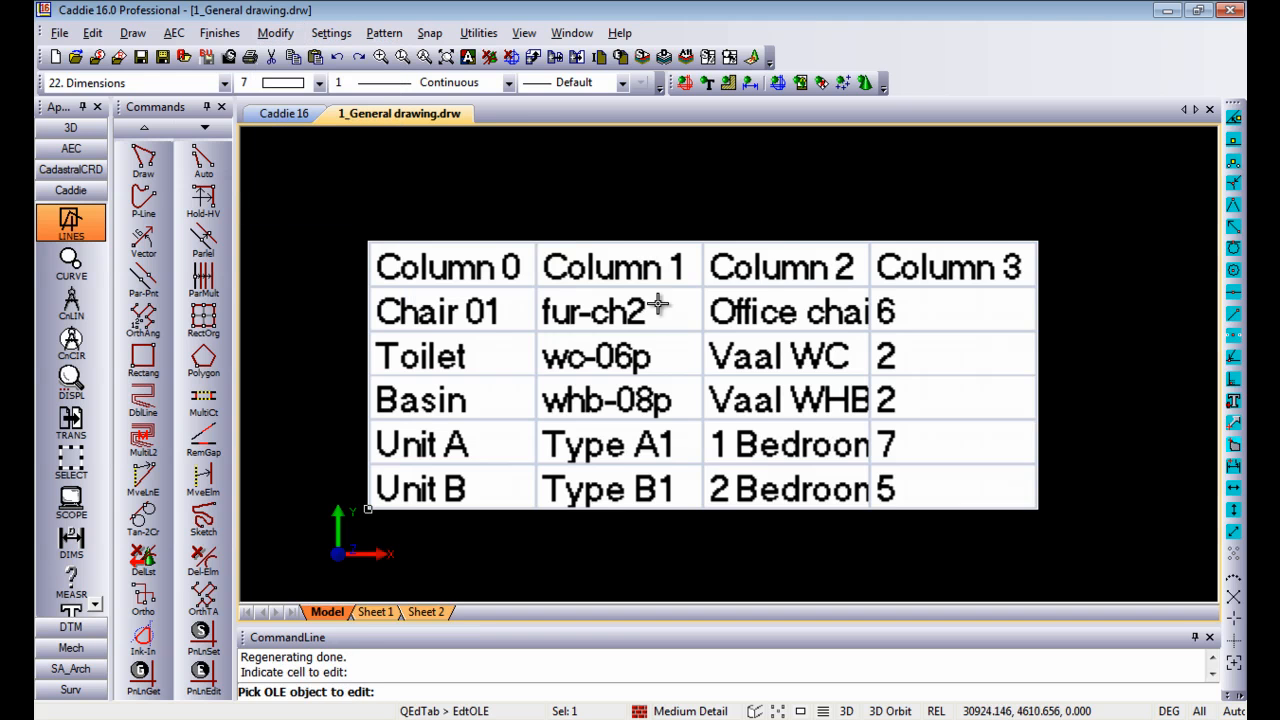
click(413, 280)
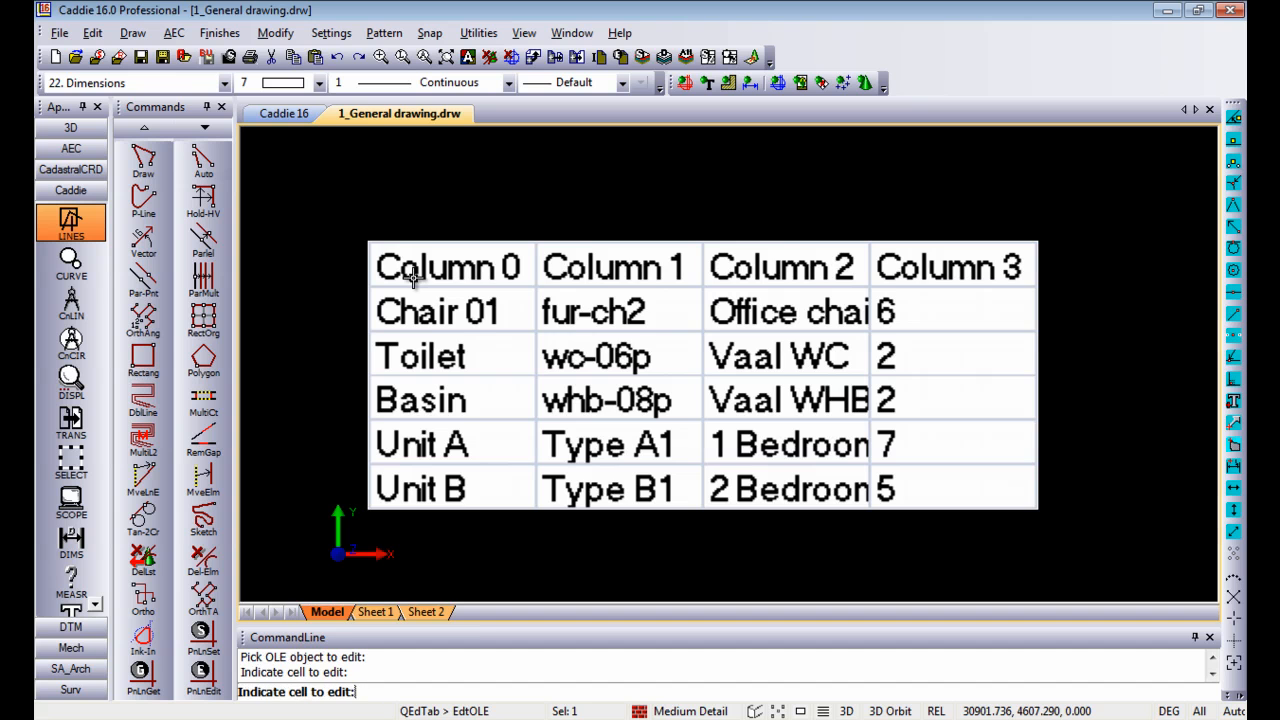
click(413, 280)
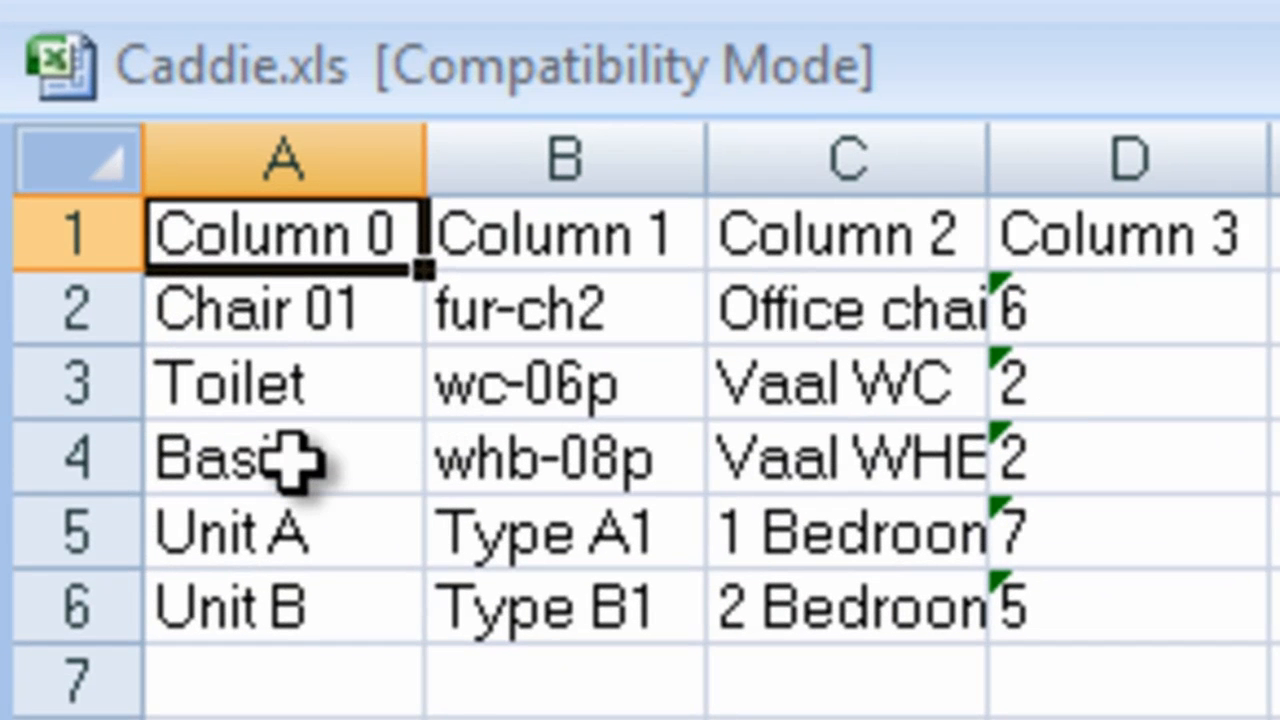
Step: Change the Basin entry in cell A4 of Caddie.xls to "Basin02"
click(343, 463)
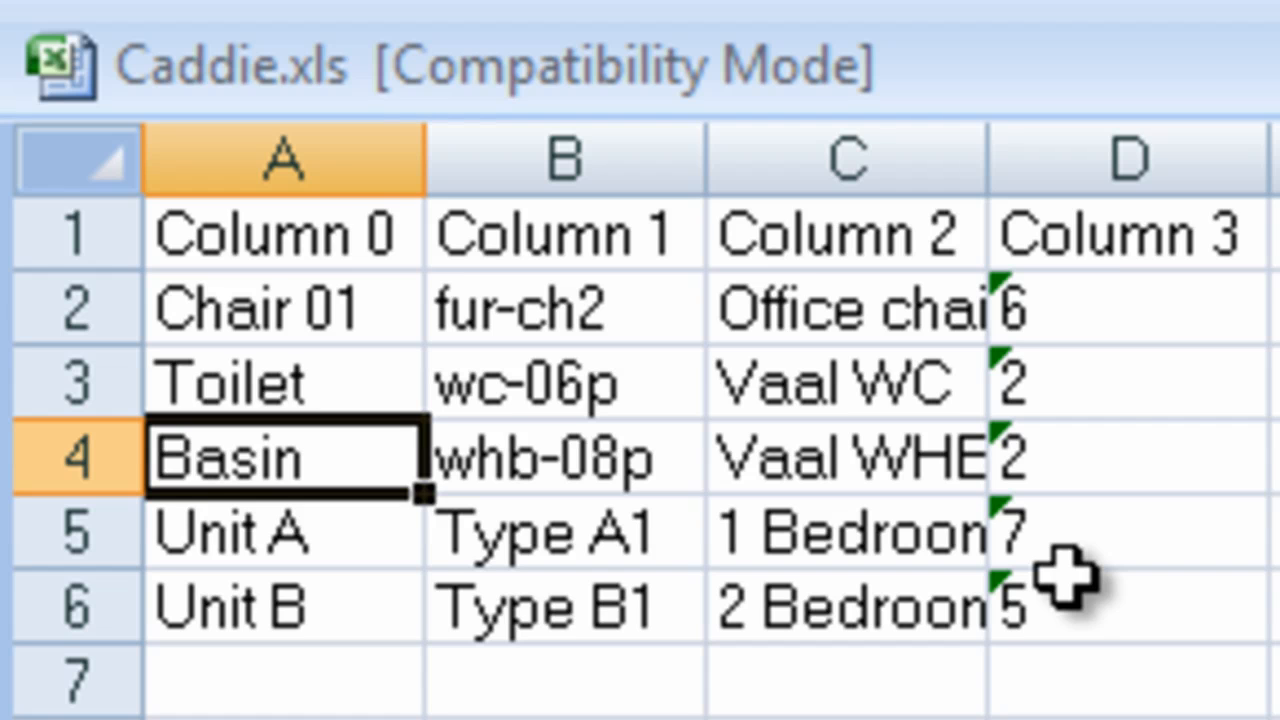
key(F2)
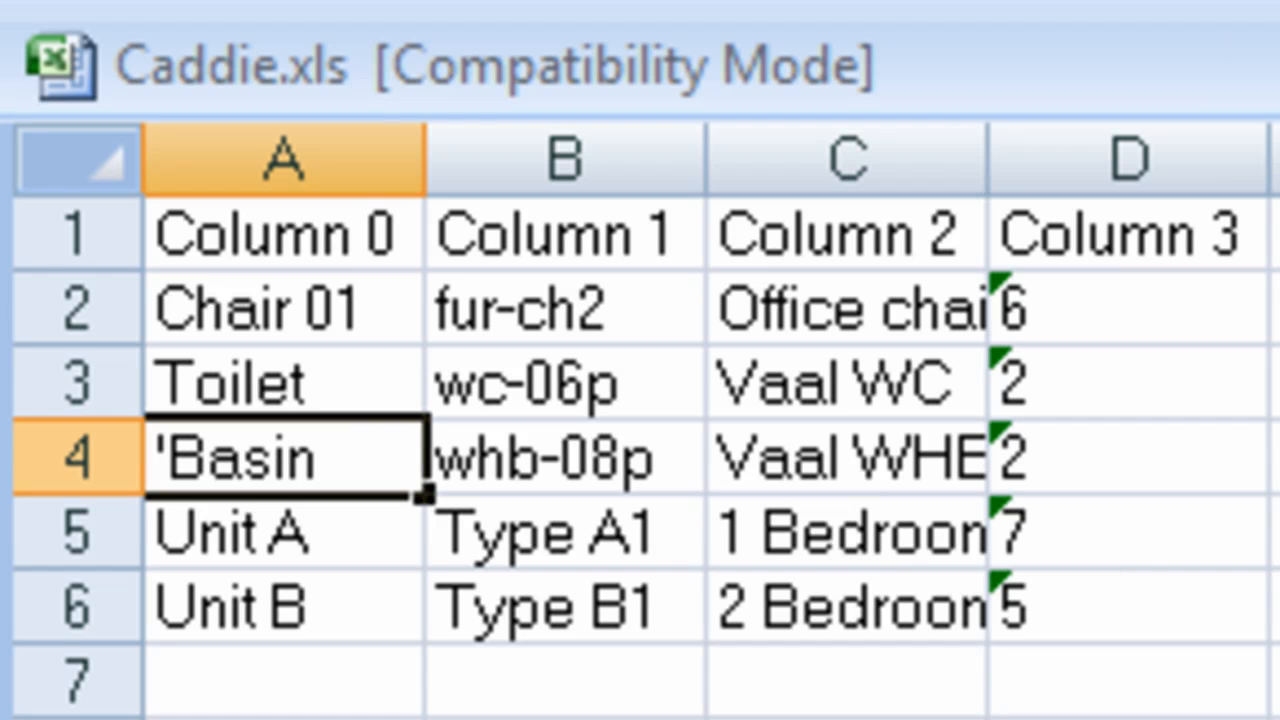
text(02)
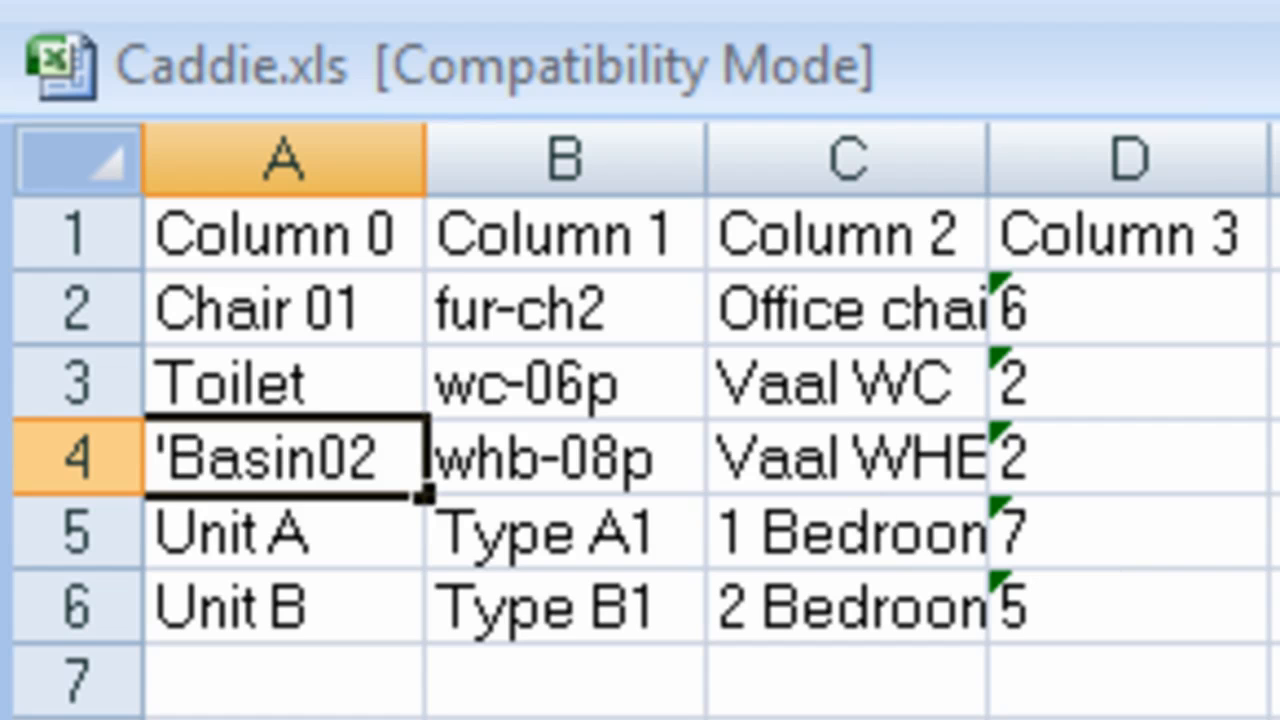
key(Return)
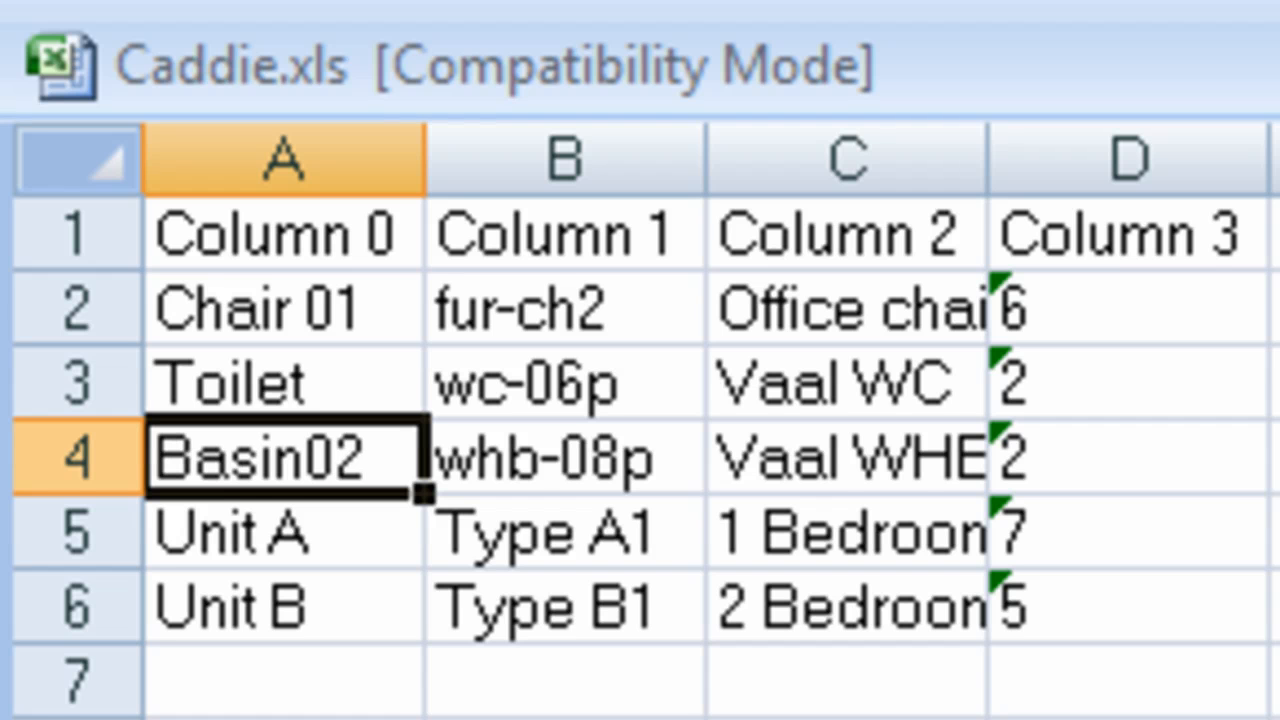